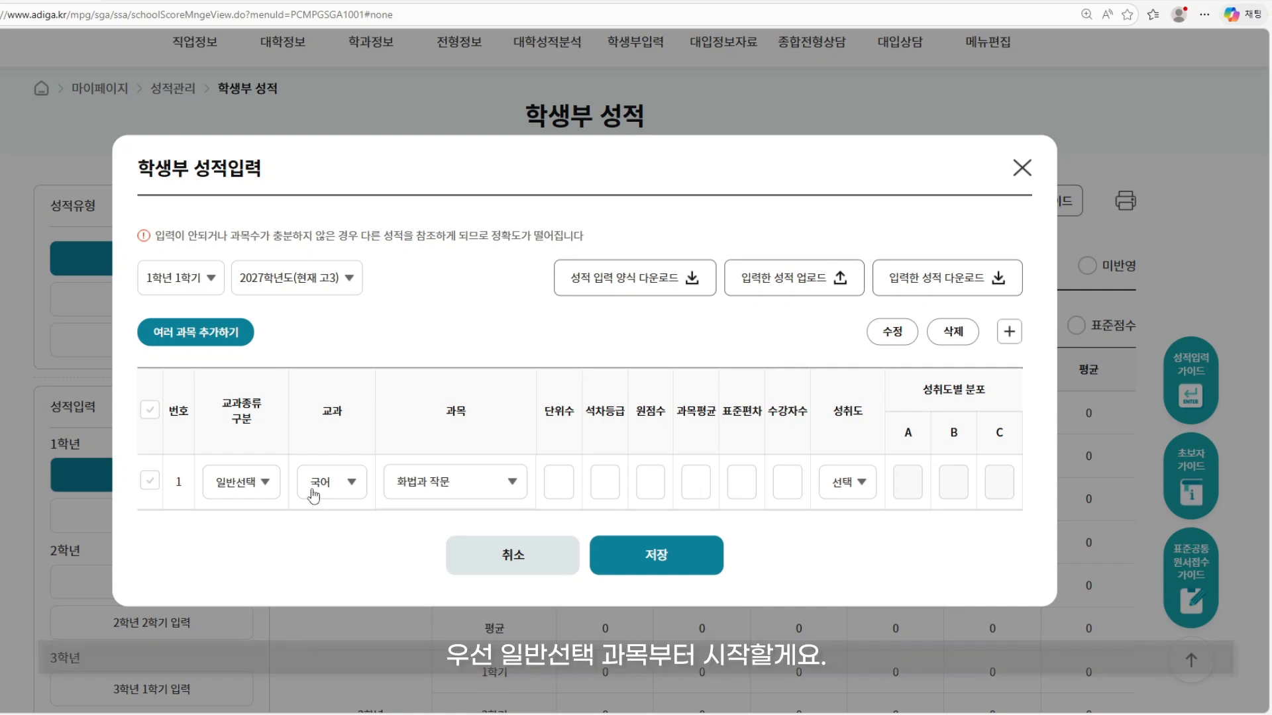
In row 1, choose 국어 as the 과목 and enter 단위수 4, 석차등급 3 and 원점수 88
{"action": "left_click", "coordinate": [493, 493]}
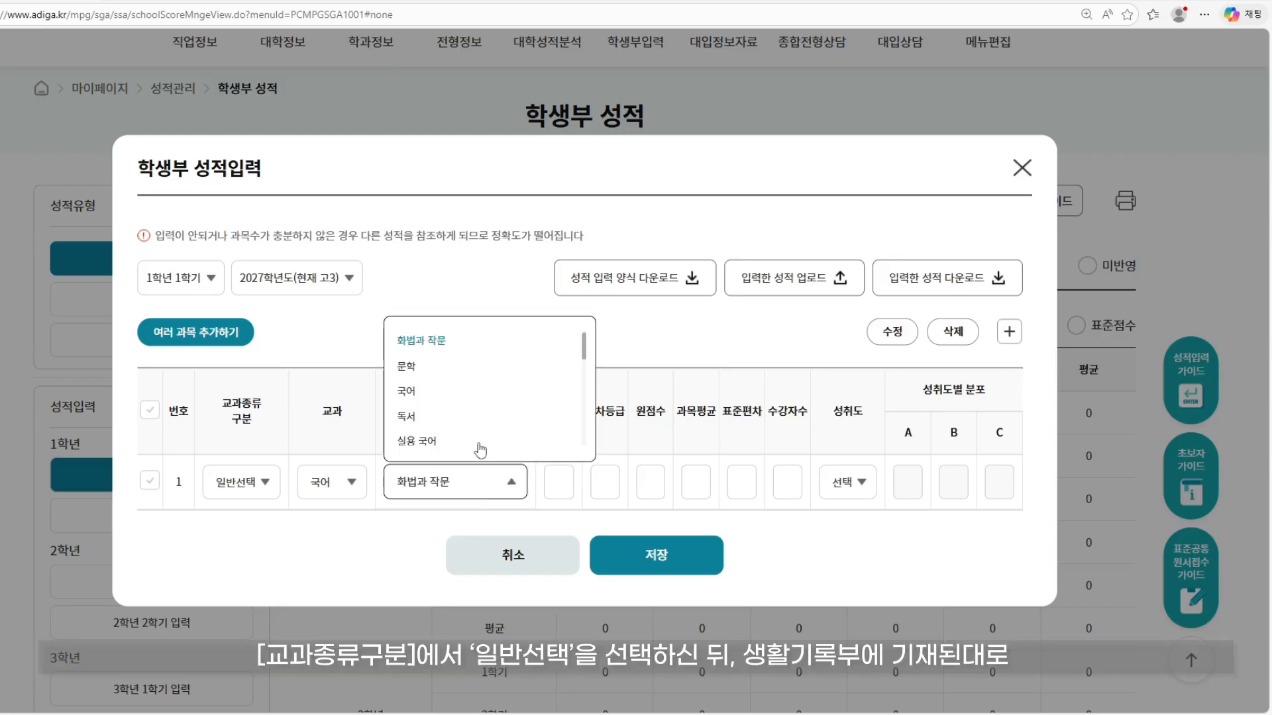
{"action": "left_click", "coordinate": [455, 400]}
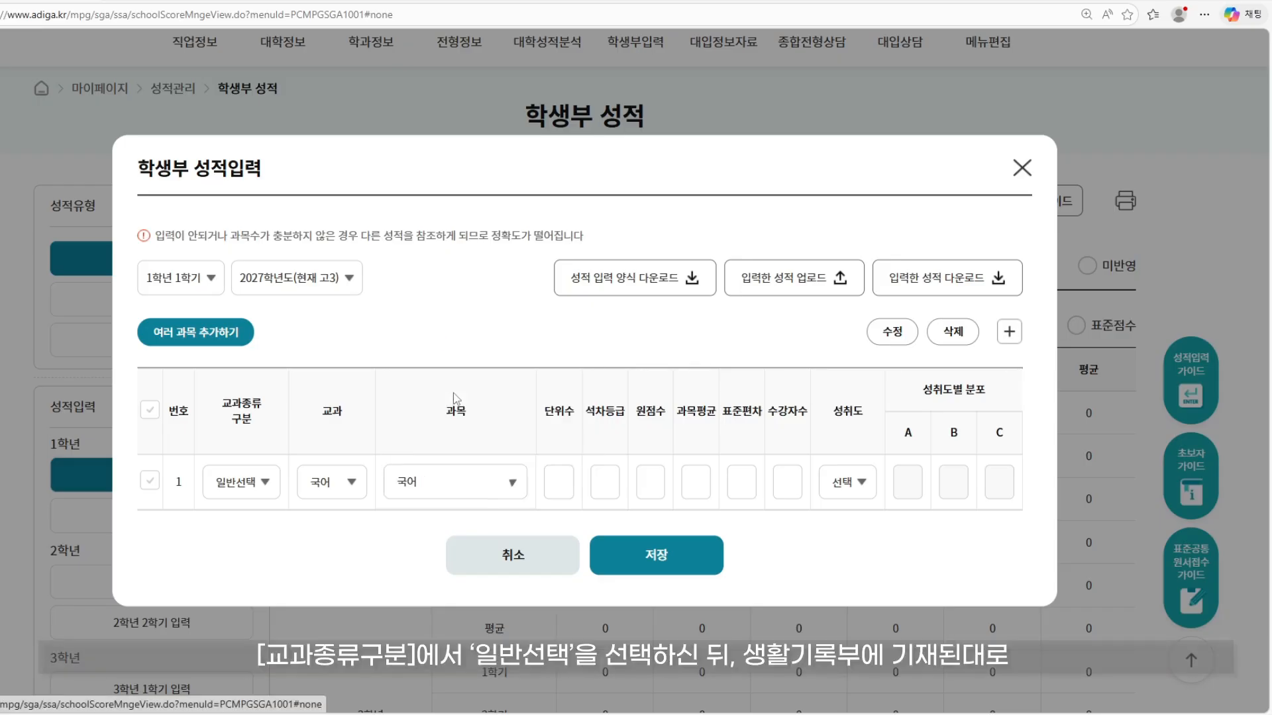
{"action": "left_click", "coordinate": [554, 488]}
{"action": "type", "text": "4"}
{"action": "left_click", "coordinate": [605, 481]}
{"action": "type", "text": "3"}
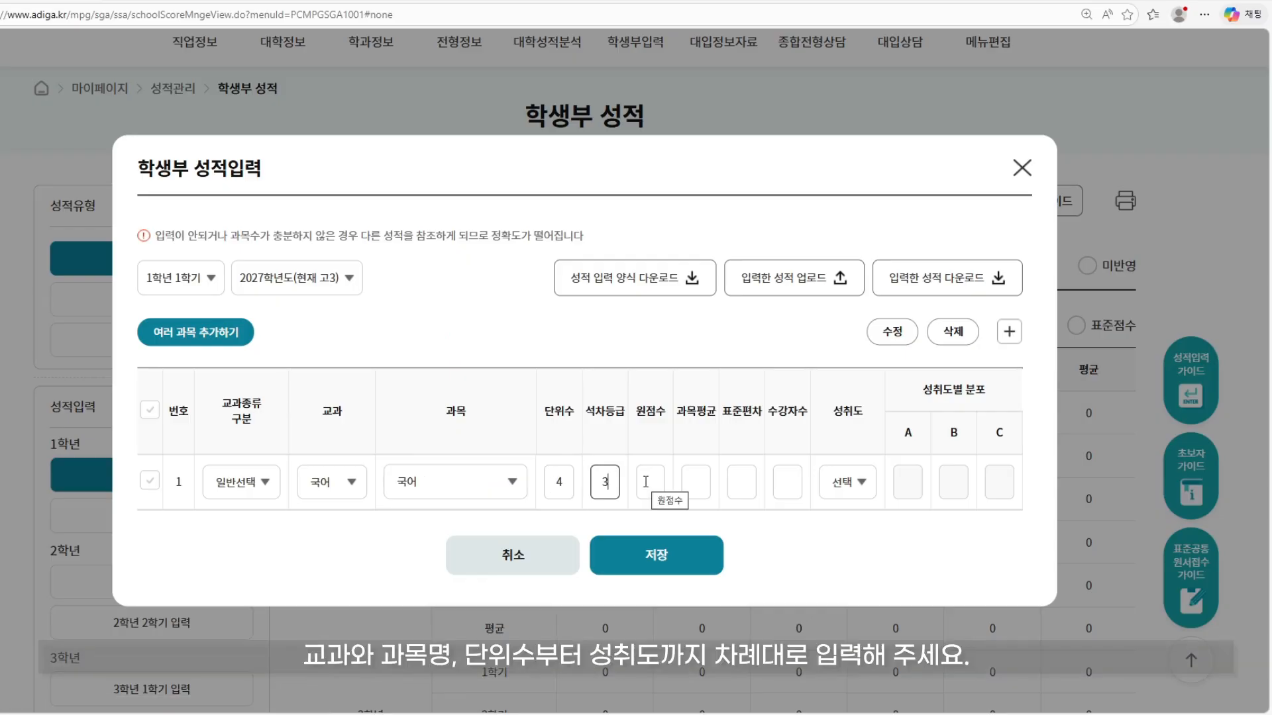
{"action": "left_click", "coordinate": [649, 482]}
{"action": "type", "text": "88"}
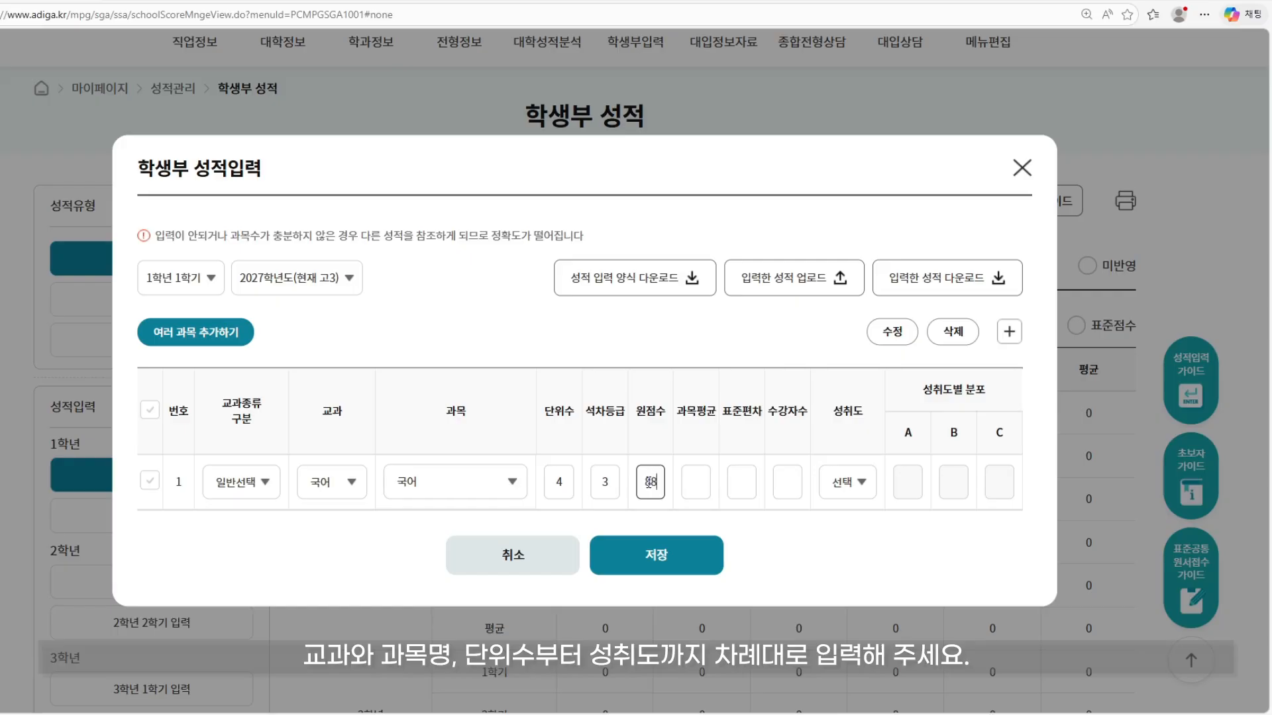
Complete the 국어 row with 과목평균 72.4, 표준편차 13.5, 수강자수 320 and 성취도 A
{"action": "left_click", "coordinate": [699, 482]}
{"action": "type", "text": "72.4"}
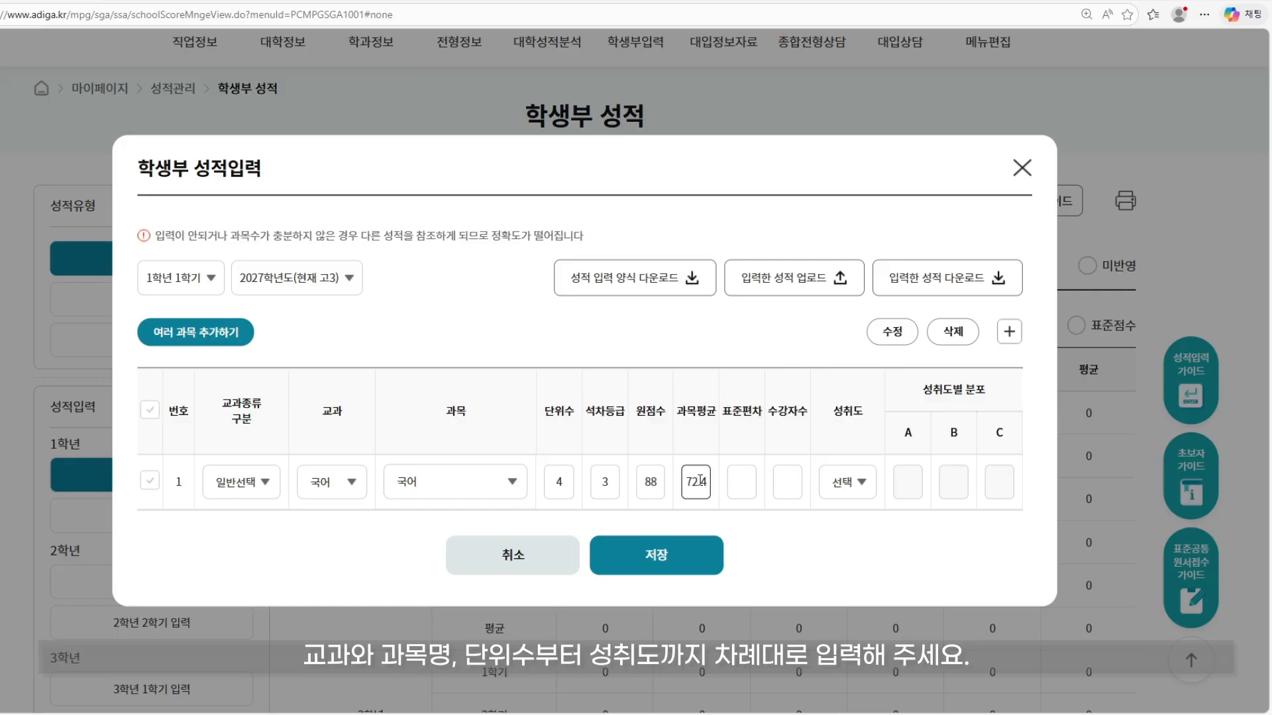
{"action": "left_click", "coordinate": [739, 479]}
{"action": "type", "text": "13.5"}
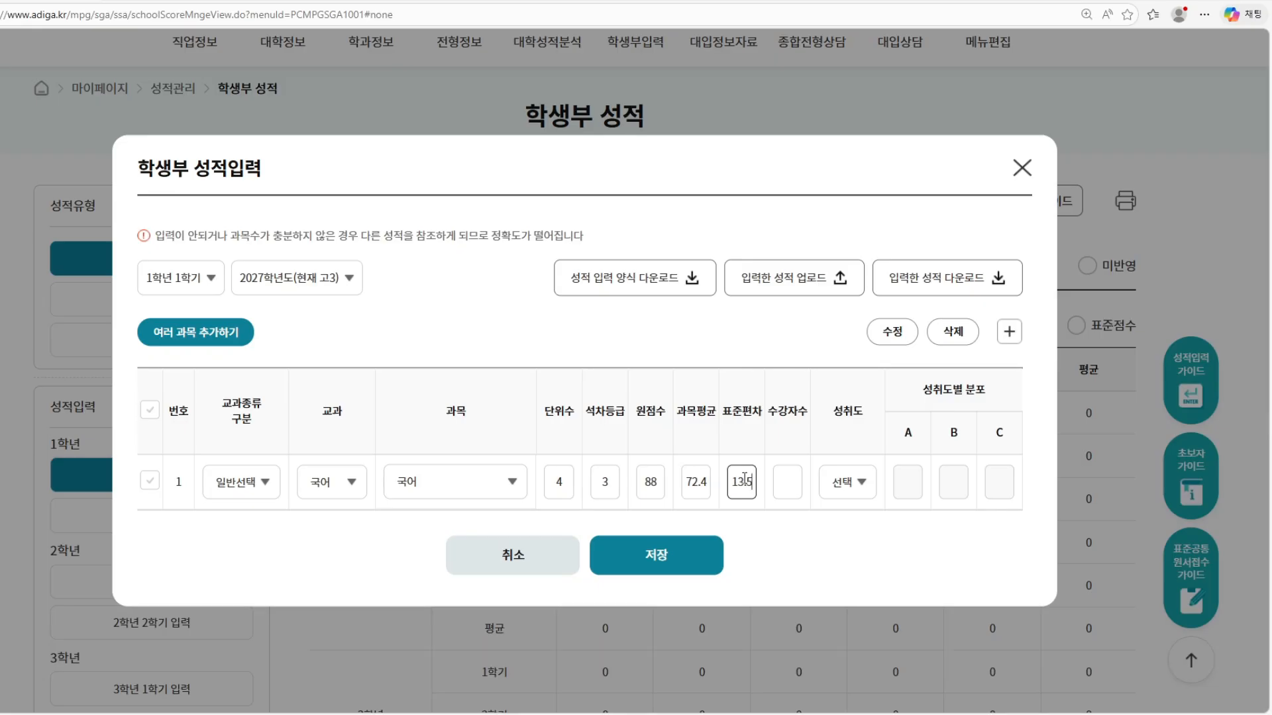
{"action": "left_click", "coordinate": [786, 482]}
{"action": "type", "text": "320"}
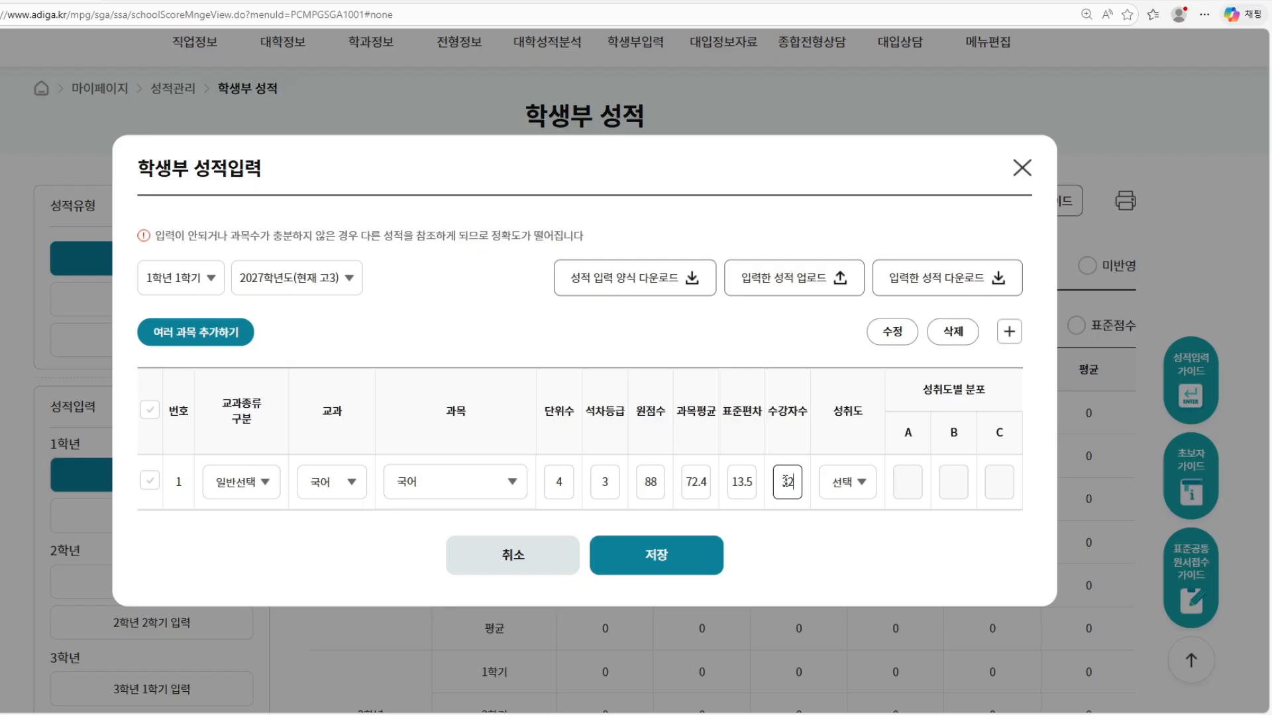
{"action": "left_click", "coordinate": [862, 483]}
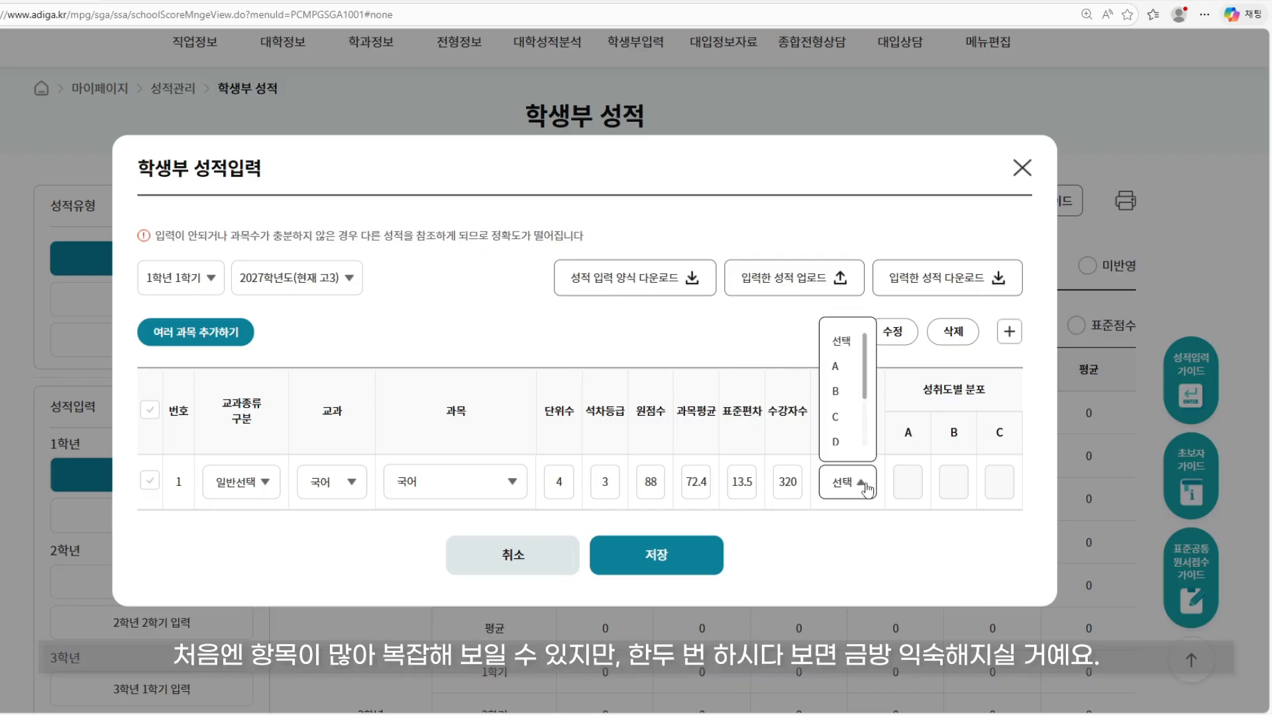
{"action": "left_click", "coordinate": [842, 368]}
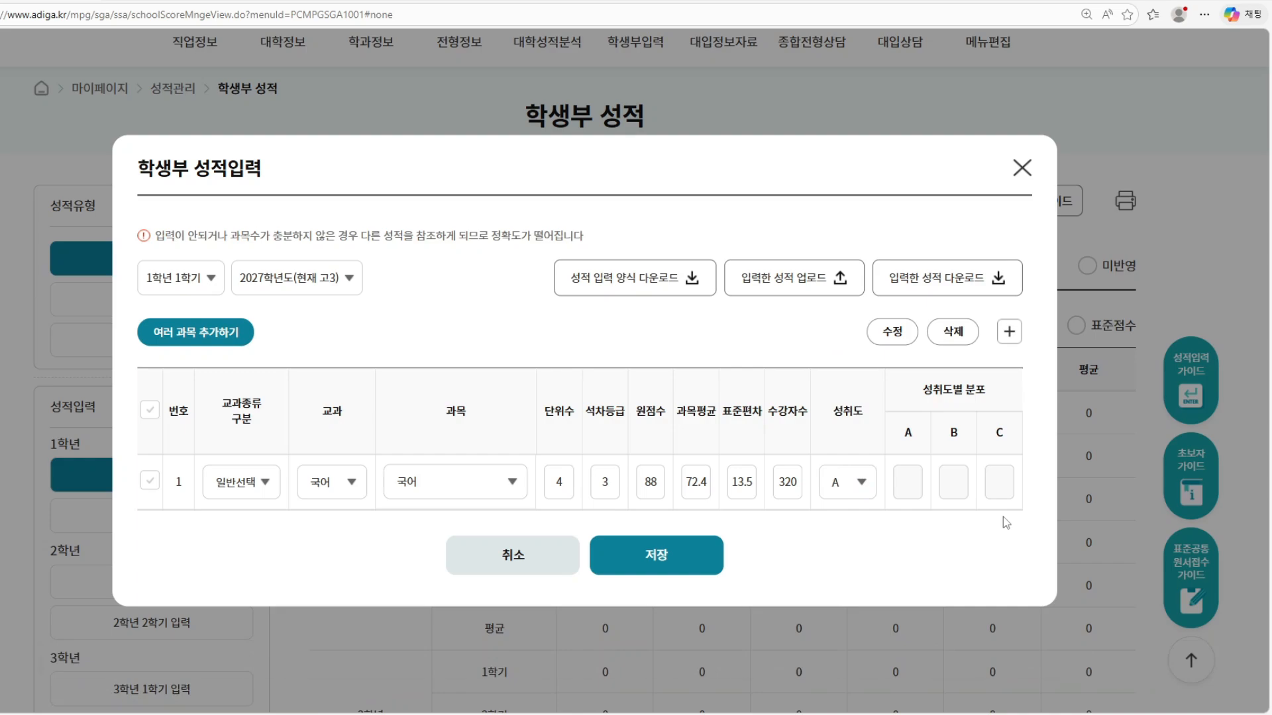
Add a second subject row with 교과 set to 수학 and 과목 set to 수학
{"action": "left_click", "coordinate": [1010, 333]}
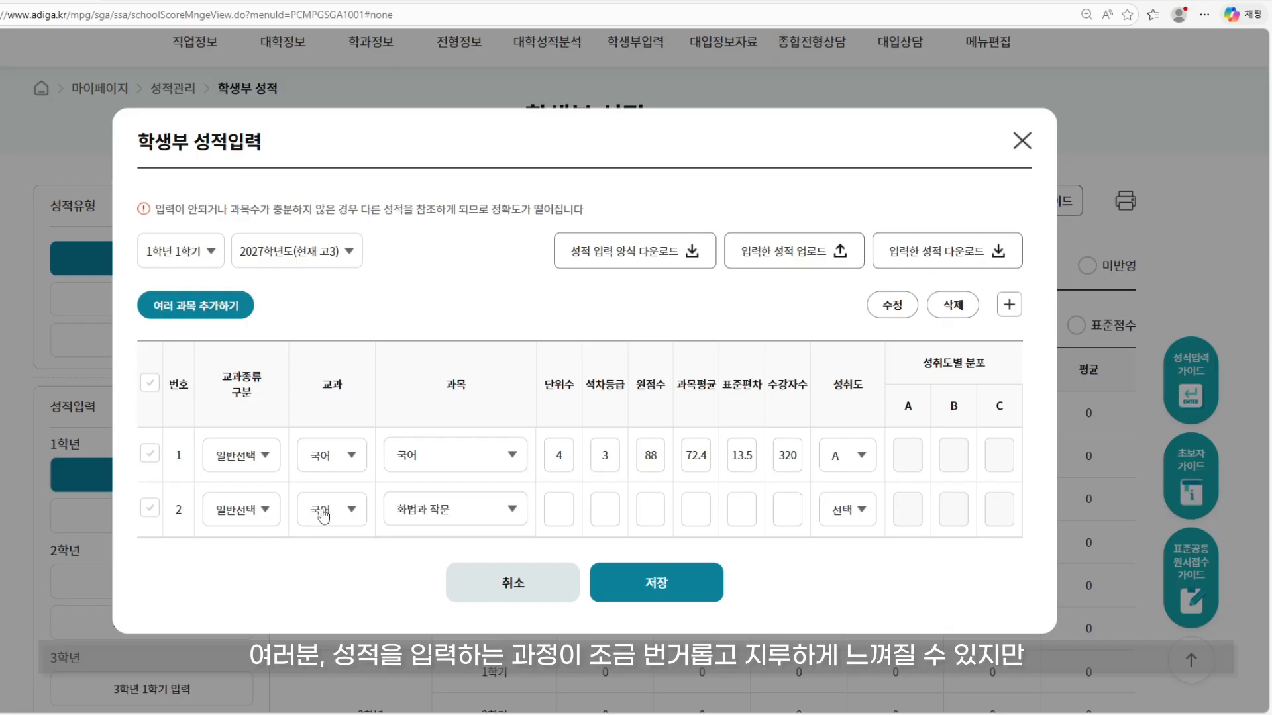
{"action": "left_click", "coordinate": [344, 508]}
{"action": "left_click", "coordinate": [345, 396]}
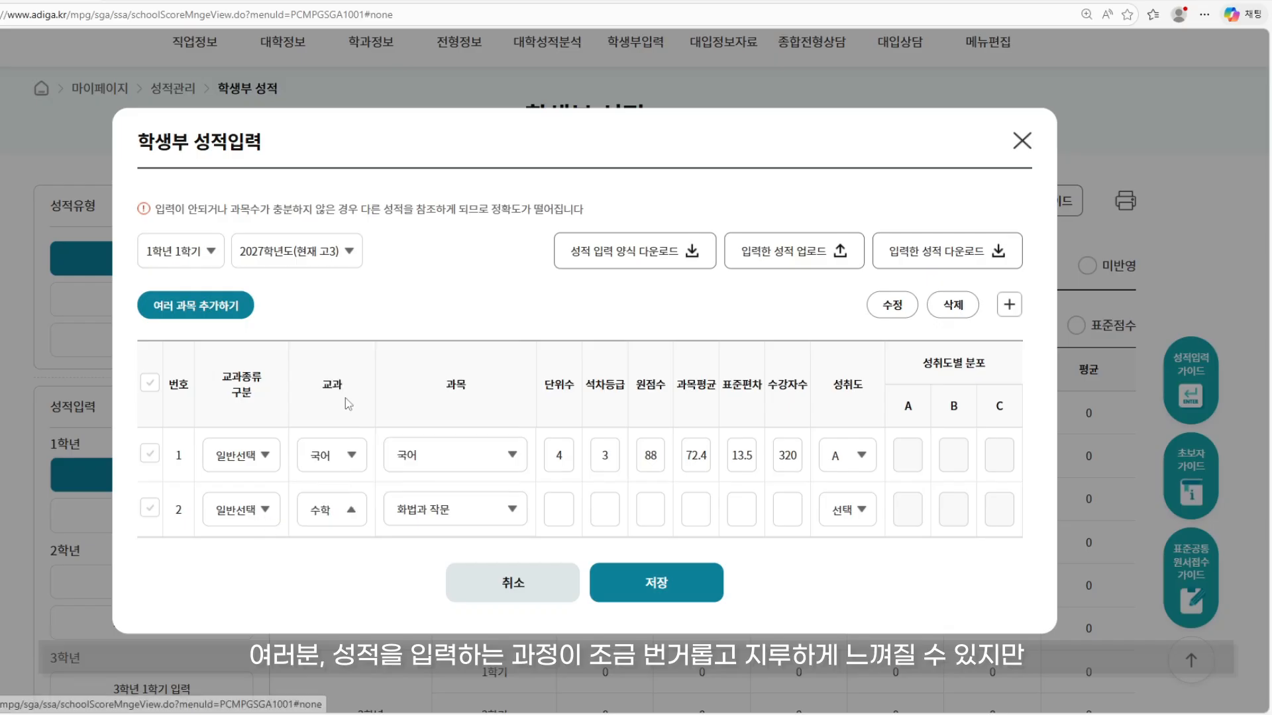
{"action": "left_click", "coordinate": [506, 523]}
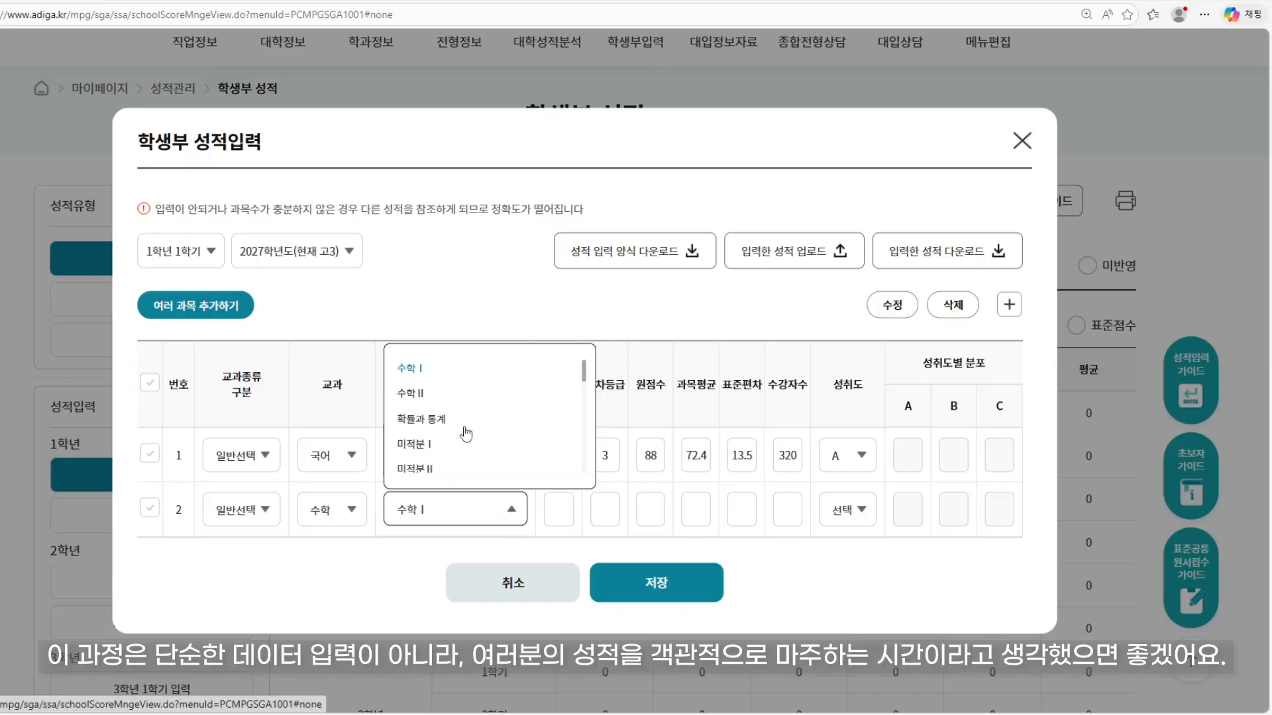
{"action": "scroll", "coordinate": [464, 432], "scroll_direction": "down", "scroll_amount": 2}
{"action": "left_click", "coordinate": [437, 431]}
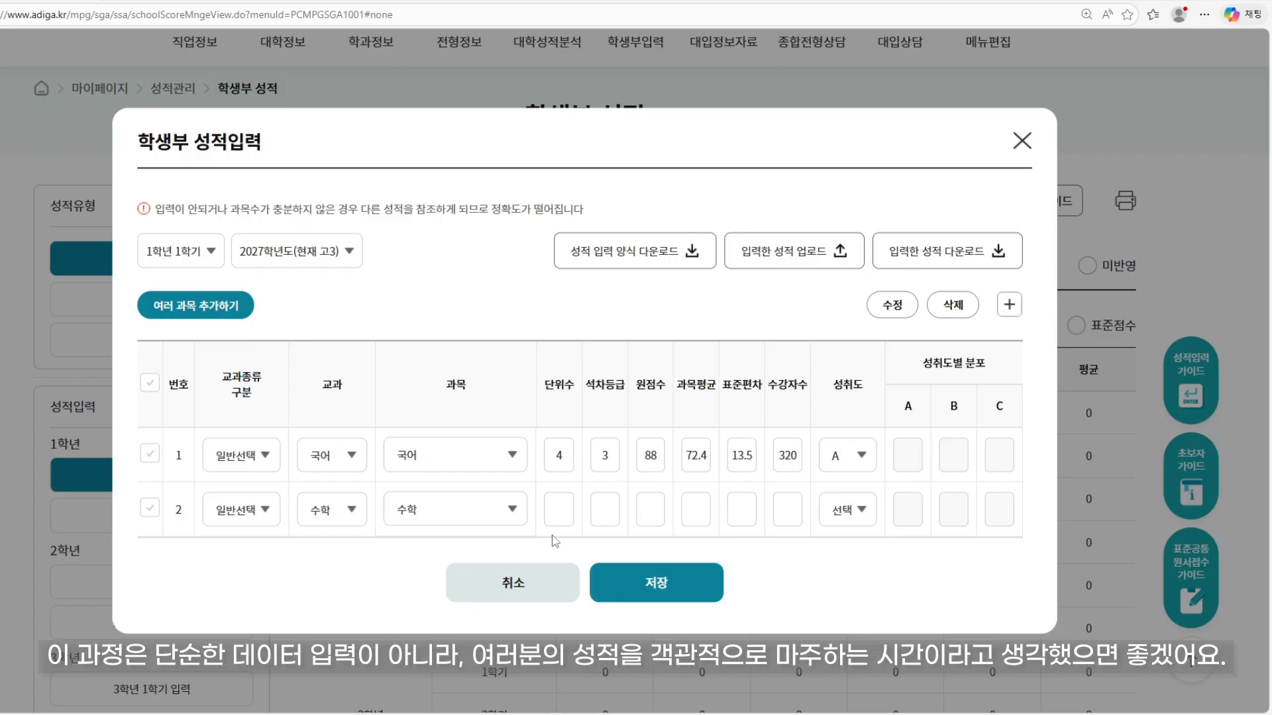
Enter 단위수 4, 석차등급 3 and 원점수 82 for the 수학 row
{"action": "left_click", "coordinate": [559, 509]}
{"action": "type", "text": "4"}
{"action": "left_click", "coordinate": [600, 509]}
{"action": "type", "text": "3"}
{"action": "left_click", "coordinate": [643, 506]}
{"action": "type", "text": "82"}
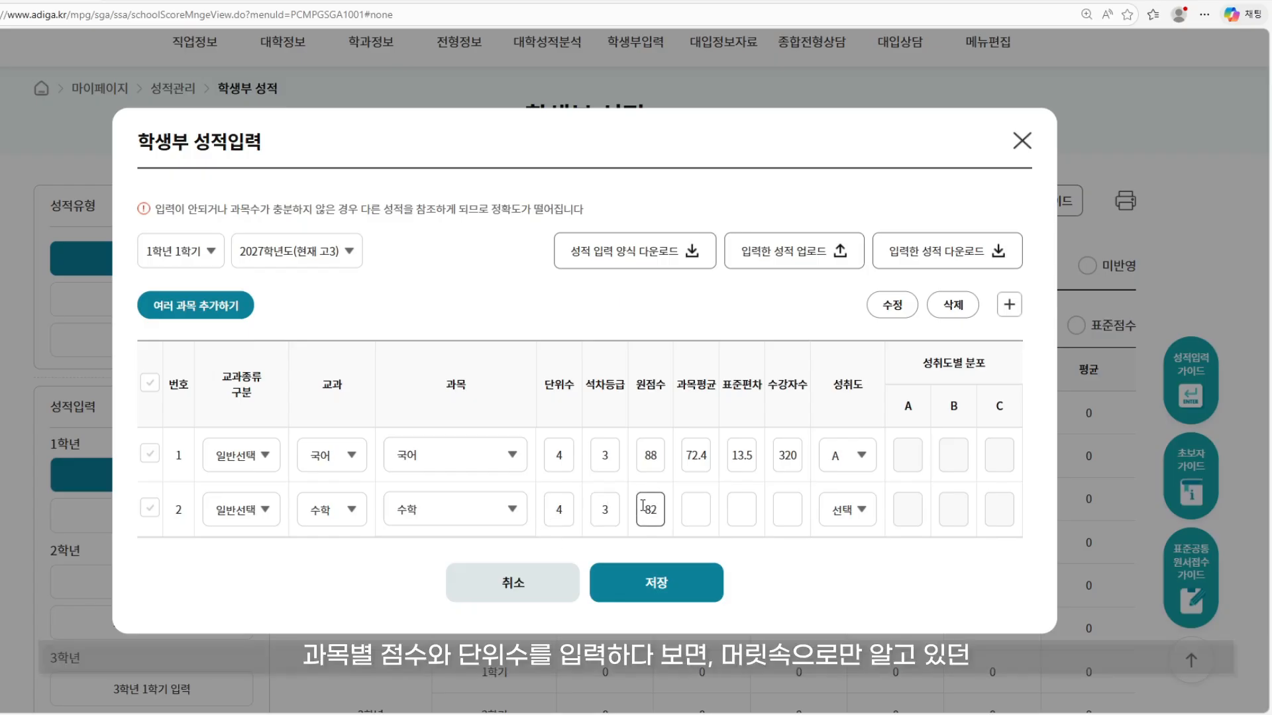
Complete the 수학 row with 과목평균 68.1, 표준편차 15.2, 수강자수 320 and 성취도 B
{"action": "left_click", "coordinate": [704, 515]}
{"action": "type", "text": "68.1"}
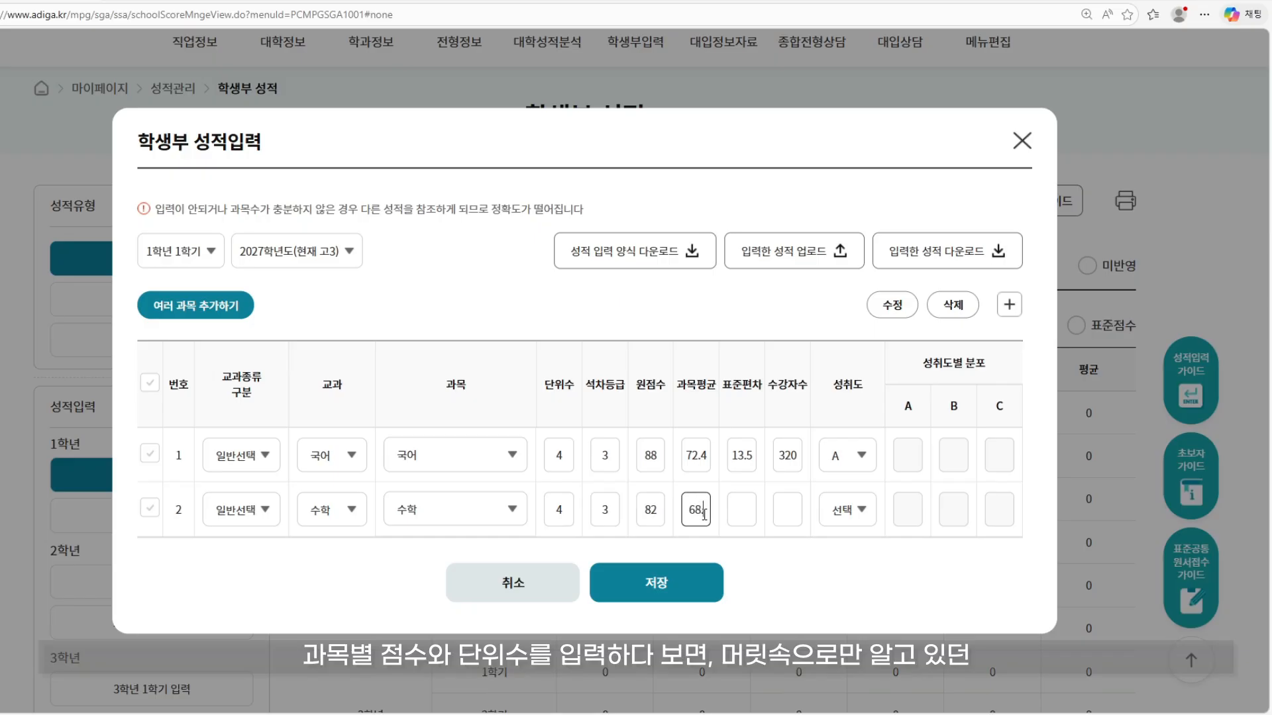
{"action": "left_click", "coordinate": [741, 516]}
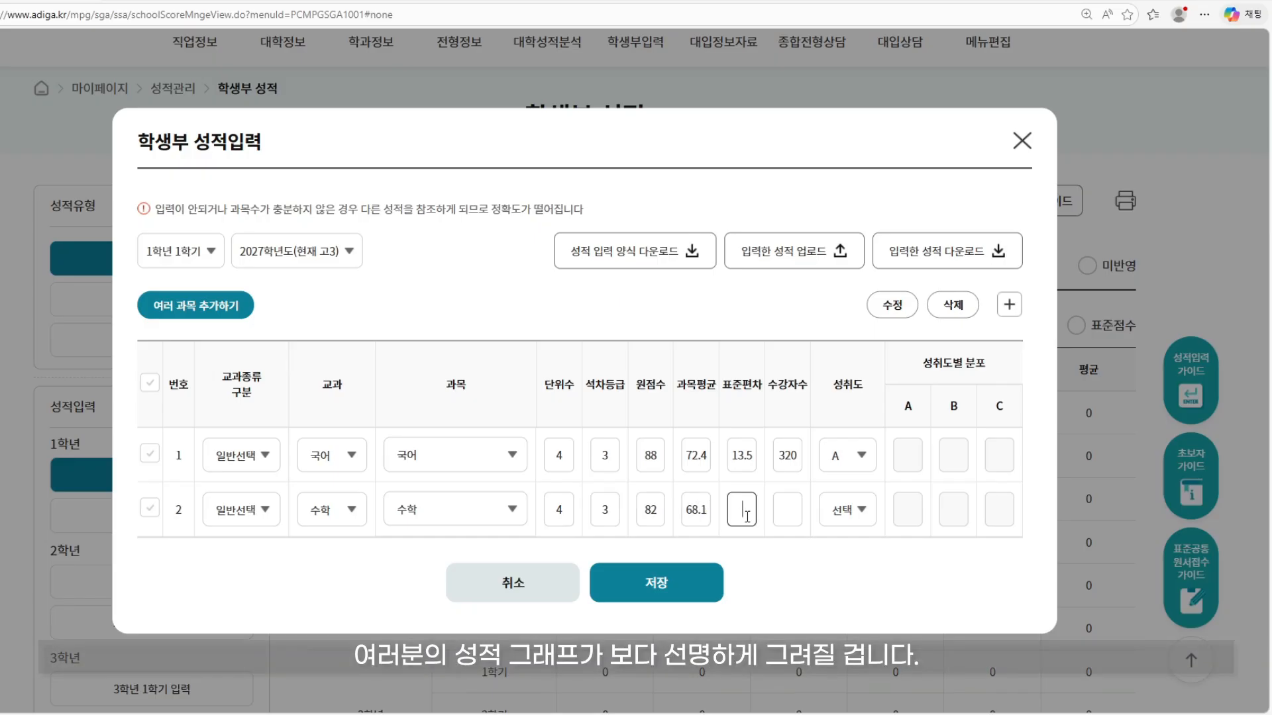
{"action": "type", "text": "15.2"}
{"action": "left_click", "coordinate": [784, 514]}
{"action": "type", "text": "320"}
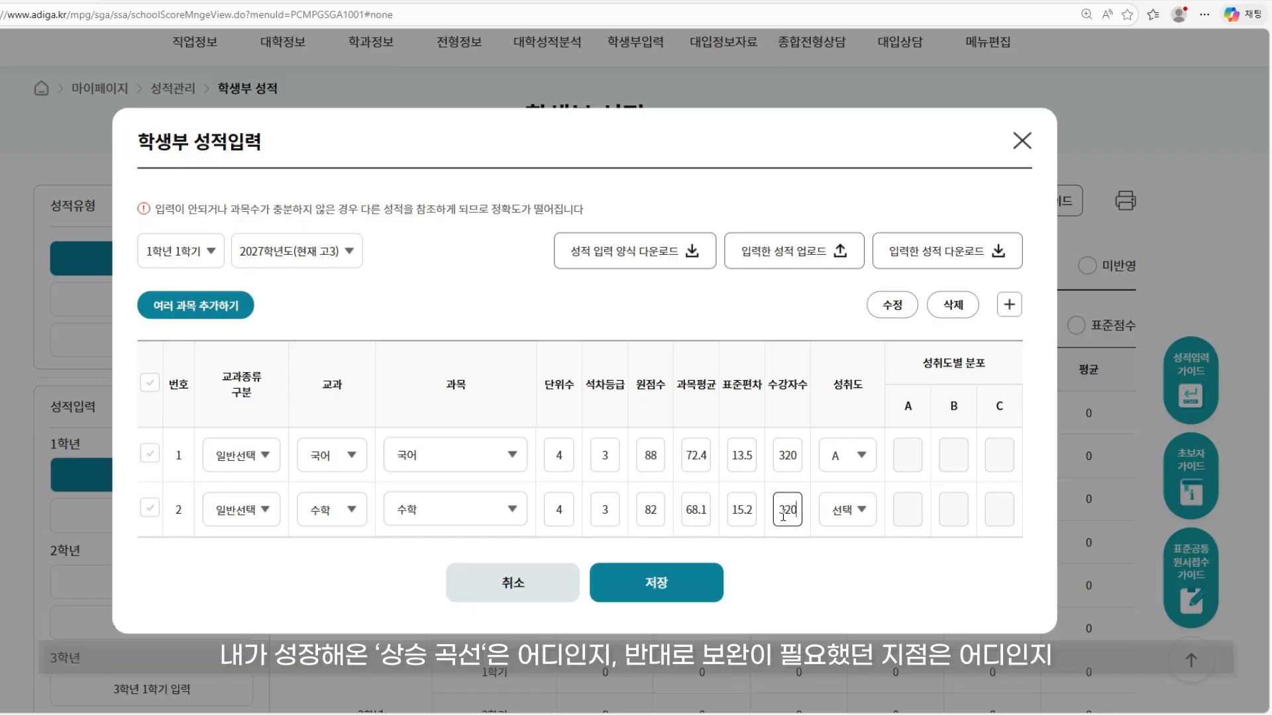
{"action": "left_click", "coordinate": [861, 514]}
{"action": "left_click", "coordinate": [836, 420]}
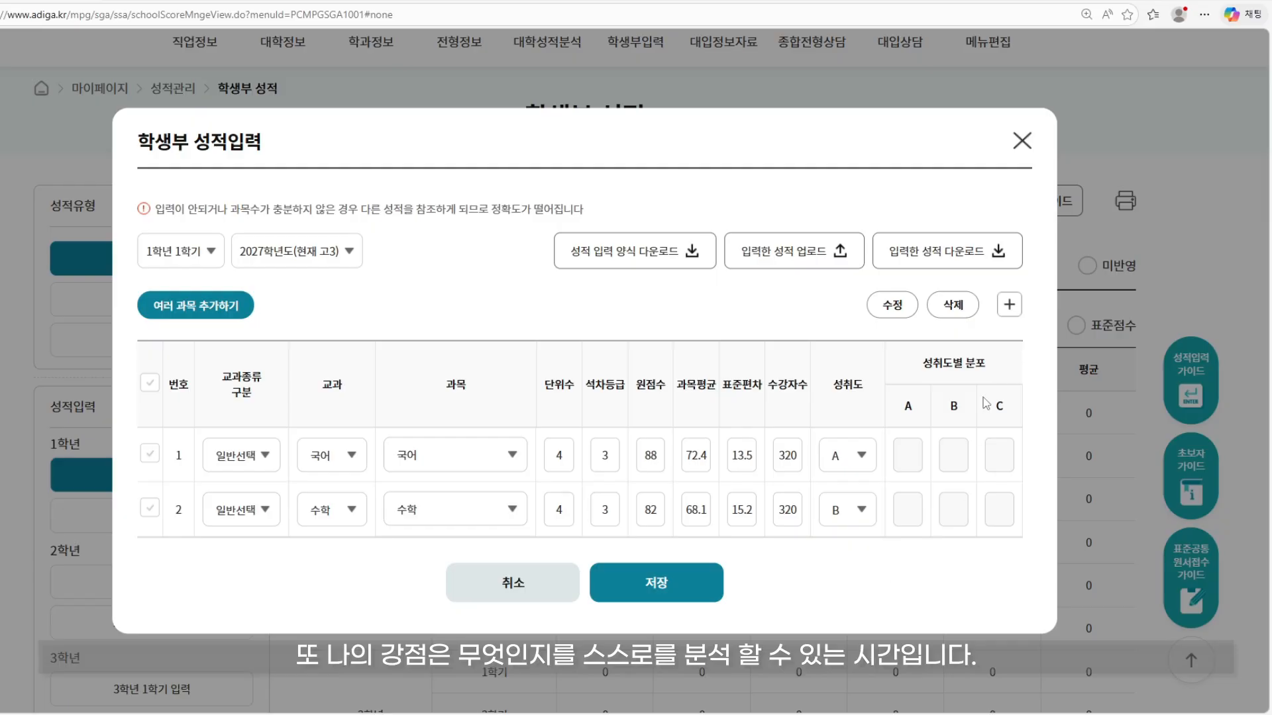
Add a third subject row with 교과 set to 영어 and 과목 set to 영어
{"action": "left_click", "coordinate": [1009, 305]}
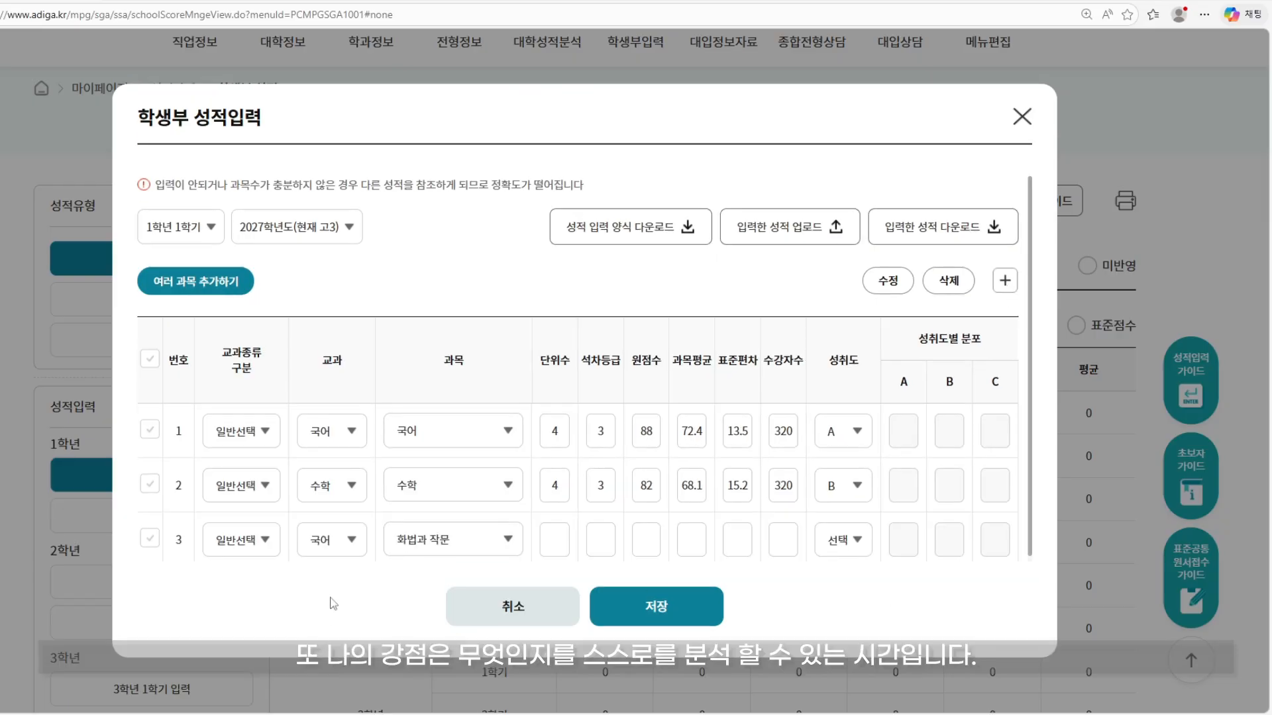
{"action": "left_click", "coordinate": [352, 539]}
{"action": "left_click", "coordinate": [336, 445]}
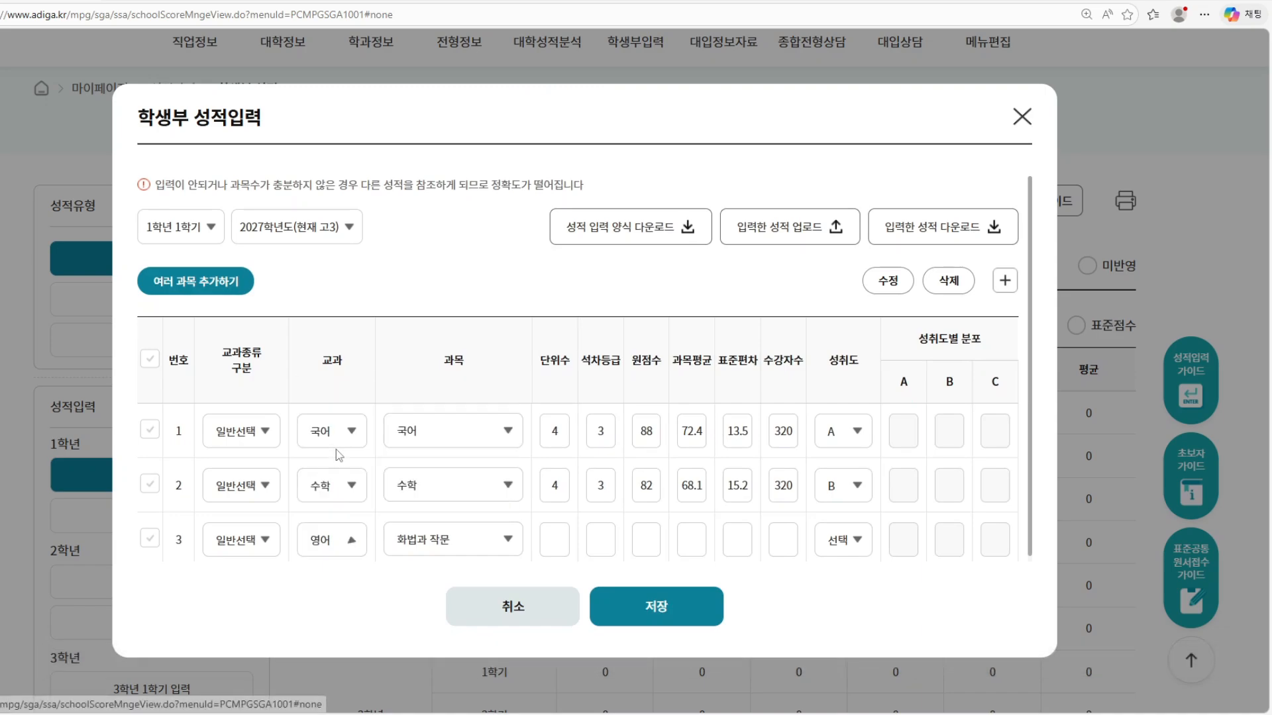
{"action": "left_click", "coordinate": [464, 548]}
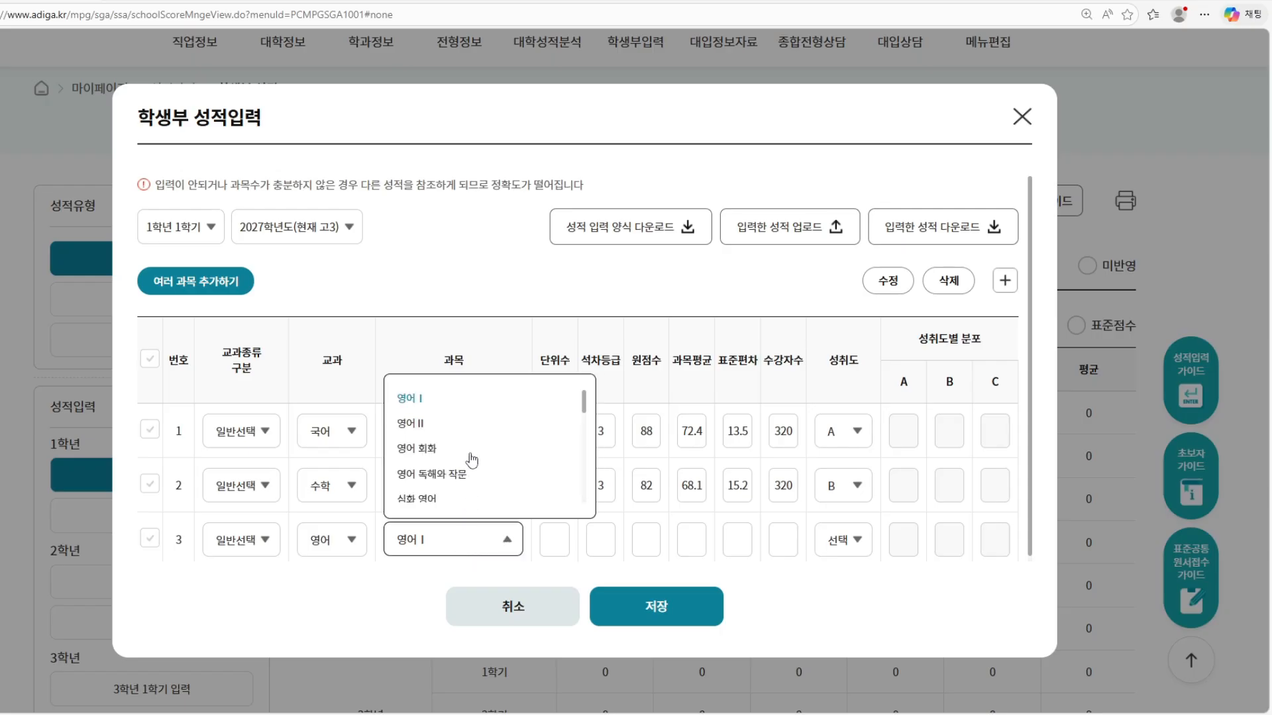
{"action": "scroll", "coordinate": [470, 457], "scroll_direction": "down", "scroll_amount": 1}
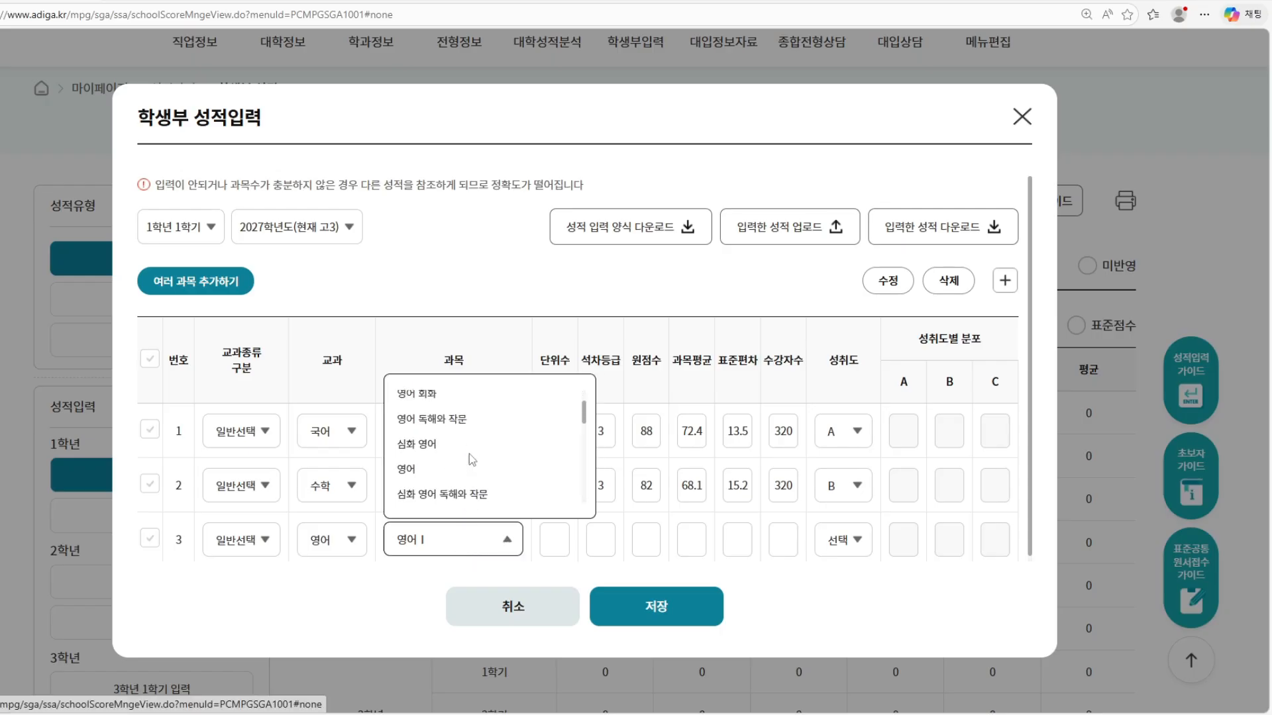
{"action": "left_click", "coordinate": [423, 464]}
Enter 단위수 4, 석차등급 2 and 원점수 91 for the 영어 row
{"action": "left_click", "coordinate": [554, 539]}
{"action": "type", "text": "4"}
{"action": "left_click", "coordinate": [602, 541]}
{"action": "type", "text": "2"}
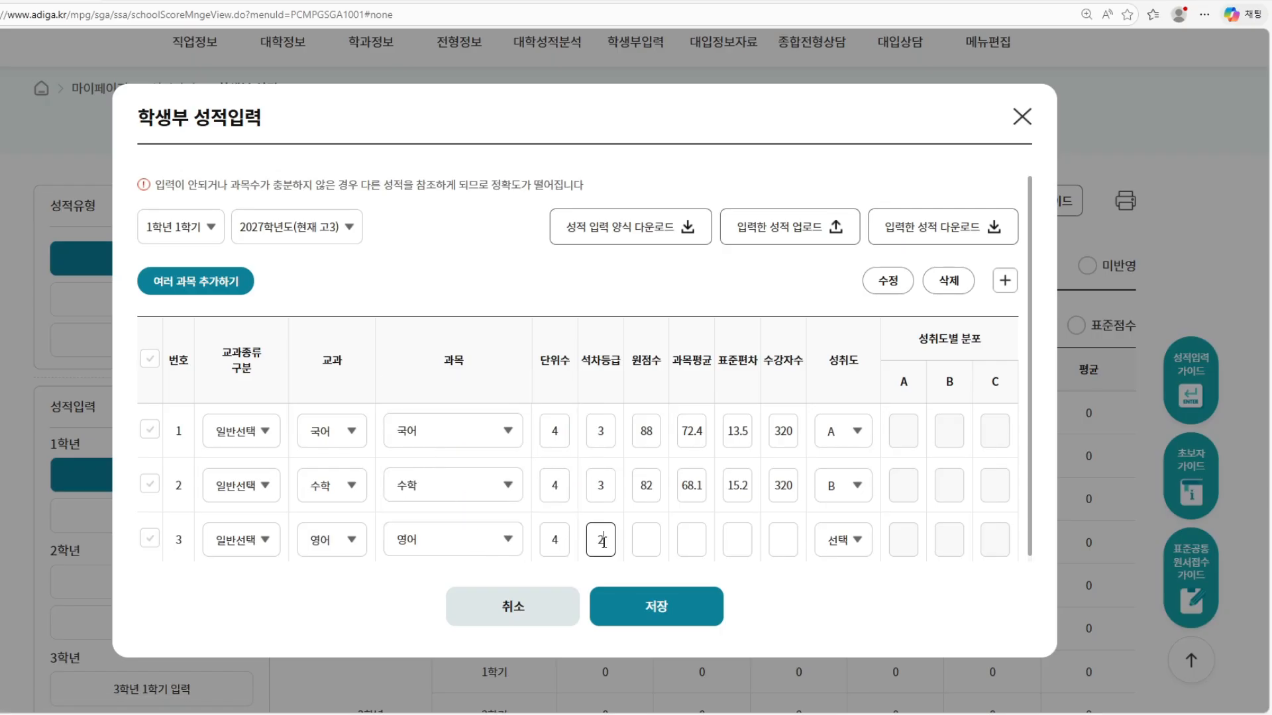
{"action": "left_click", "coordinate": [645, 541]}
{"action": "type", "text": "91"}
Complete the 영어 row with 과목평균 70.8, 표준편차 12.8, 수강자수 320 and 성취도 A
{"action": "left_click", "coordinate": [700, 548]}
{"action": "type", "text": "70.8"}
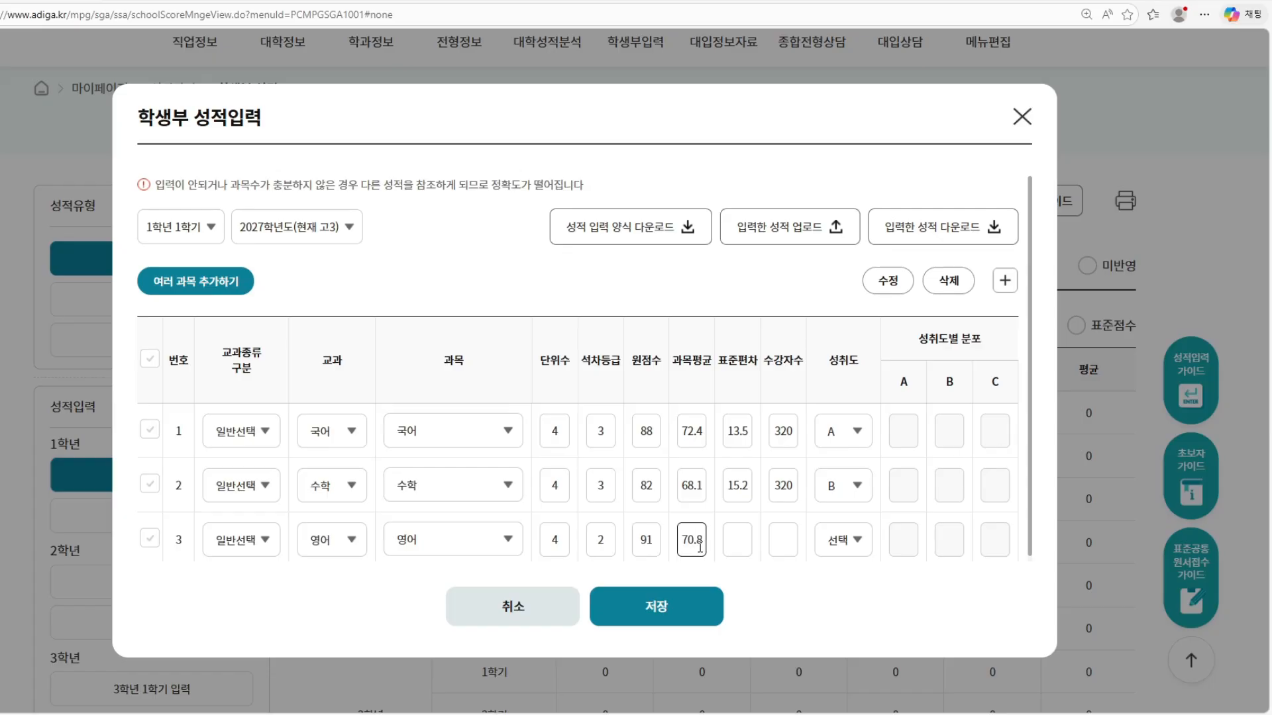
{"action": "left_click", "coordinate": [747, 545]}
{"action": "type", "text": "12.8"}
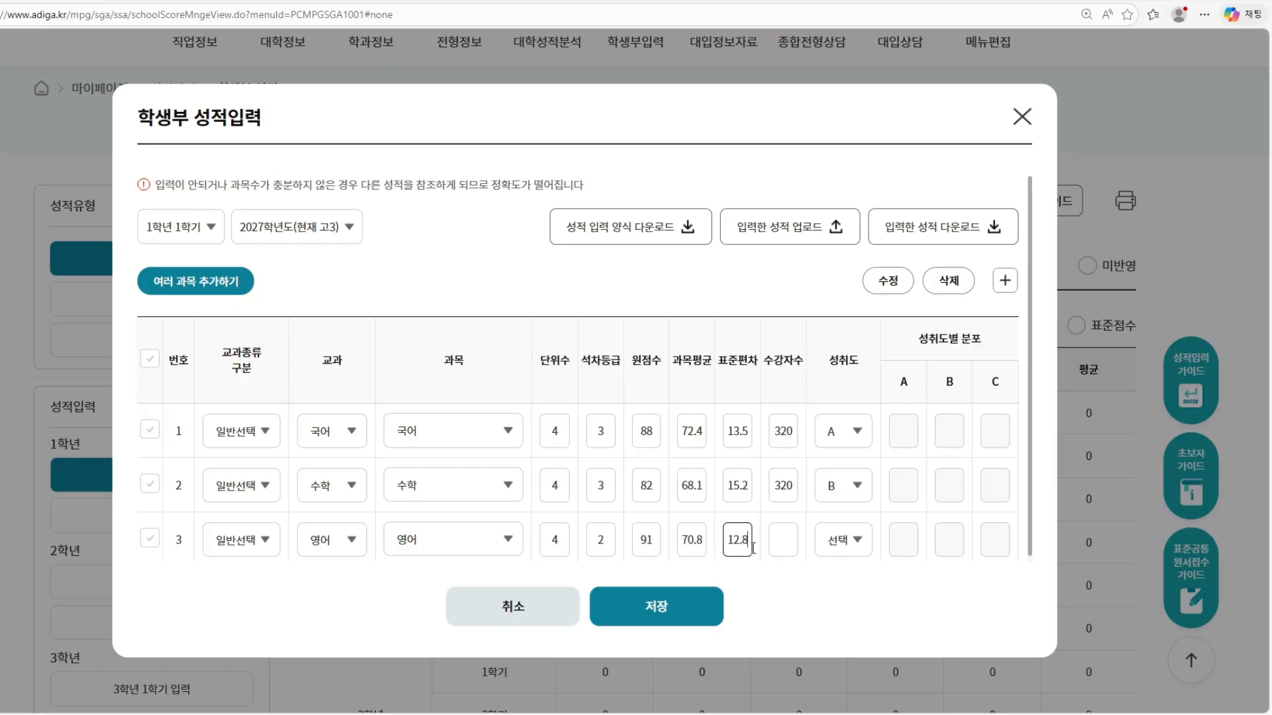
{"action": "left_click", "coordinate": [781, 545]}
{"action": "type", "text": "320"}
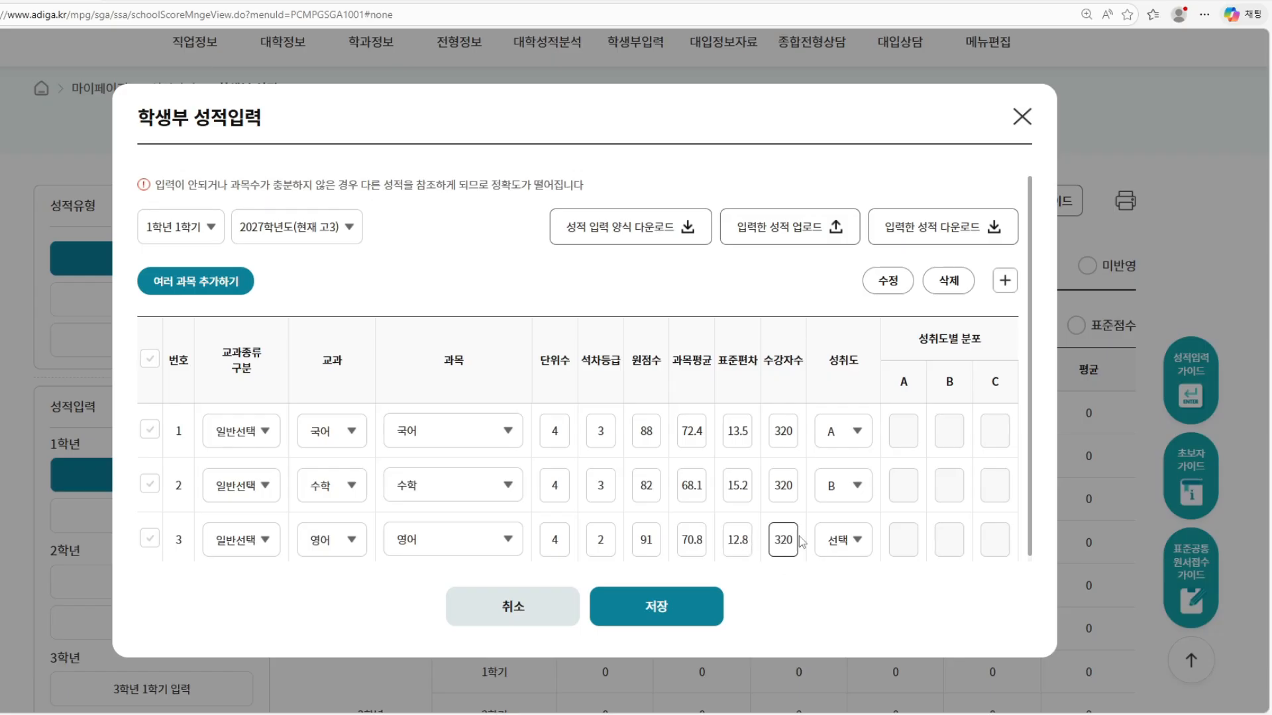
{"action": "left_click", "coordinate": [862, 543]}
{"action": "left_click", "coordinate": [841, 431]}
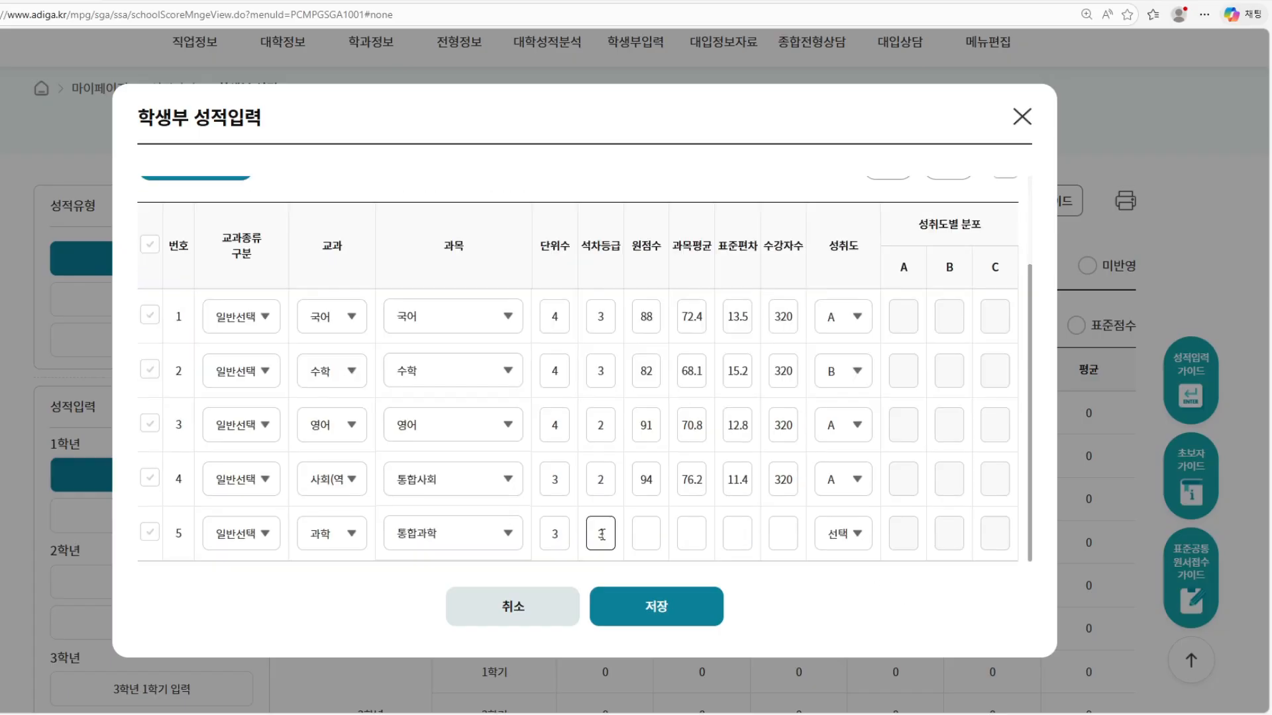
Fill the 통합과학 row with 원점수 85, 과목평균 65.5, 표준편차 14.9, 수강자수 320 and 성취도 B
{"action": "left_click", "coordinate": [638, 535]}
{"action": "type", "text": "85"}
{"action": "left_click", "coordinate": [698, 537]}
{"action": "type", "text": "65.5"}
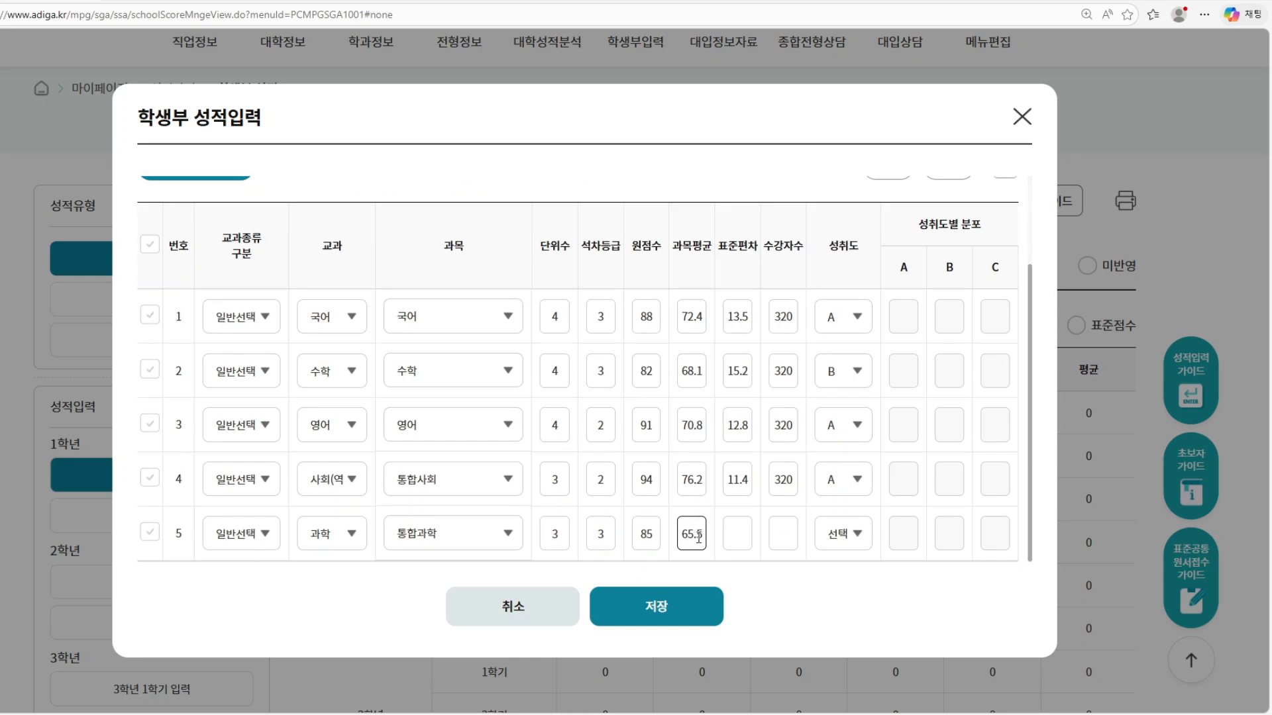
{"action": "left_click", "coordinate": [747, 532]}
{"action": "type", "text": "14."}
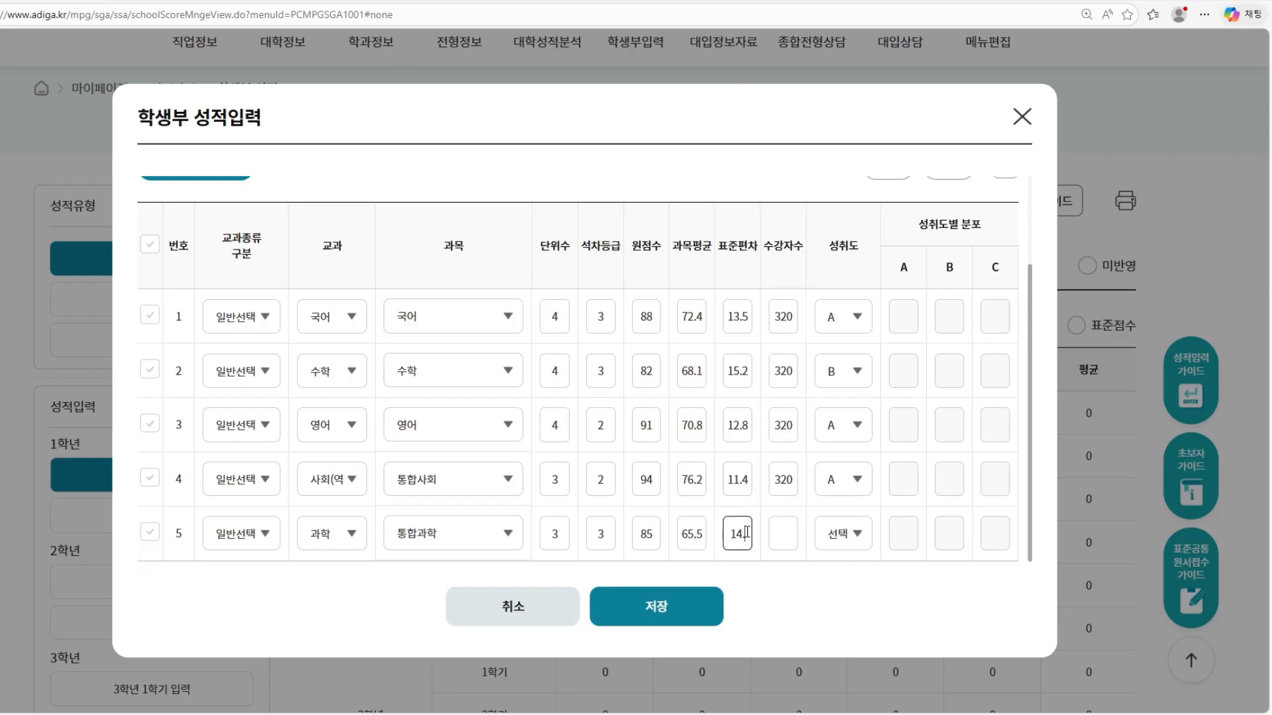
{"action": "type", "text": "9"}
{"action": "left_click", "coordinate": [790, 532]}
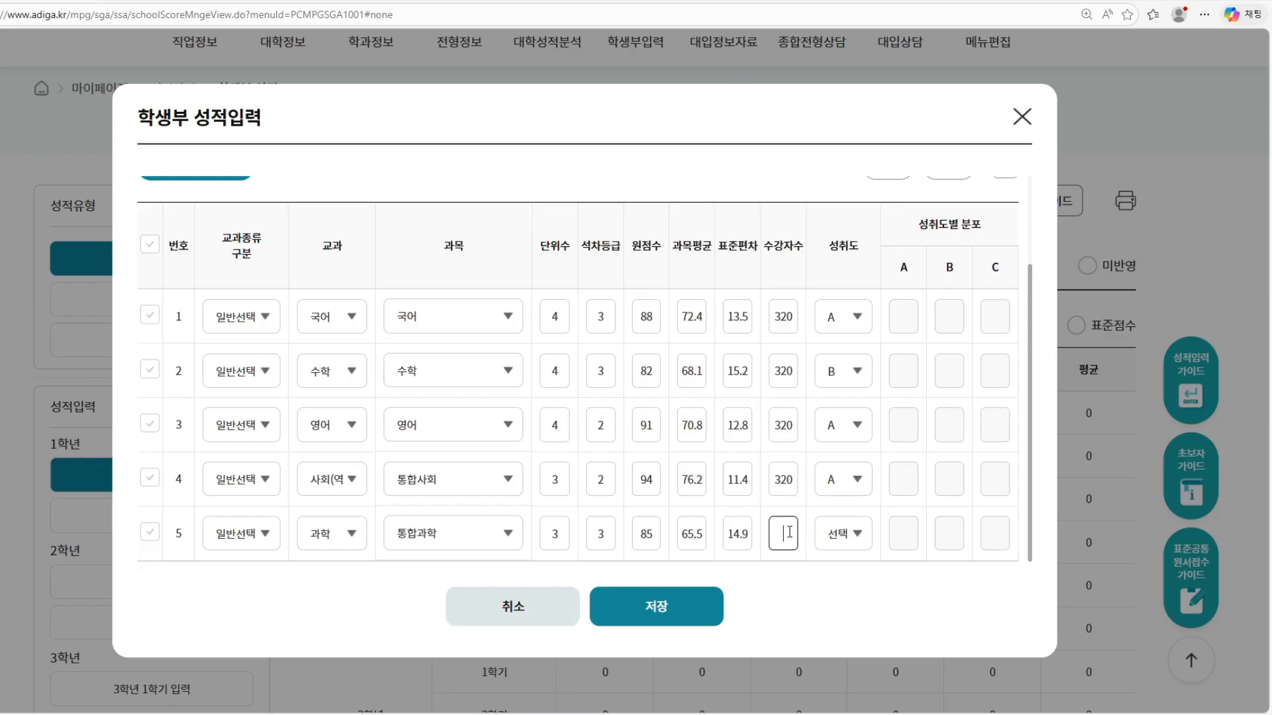
{"action": "type", "text": "320"}
{"action": "left_click", "coordinate": [842, 534]}
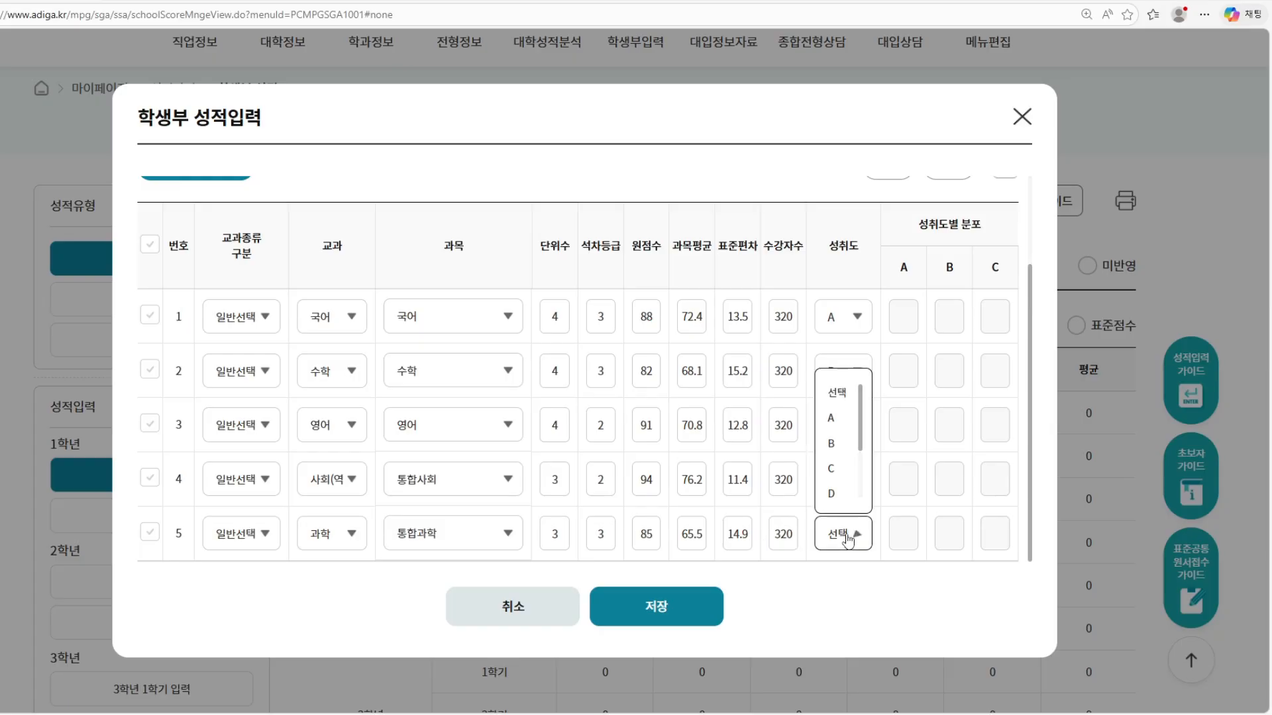
{"action": "left_click", "coordinate": [841, 449]}
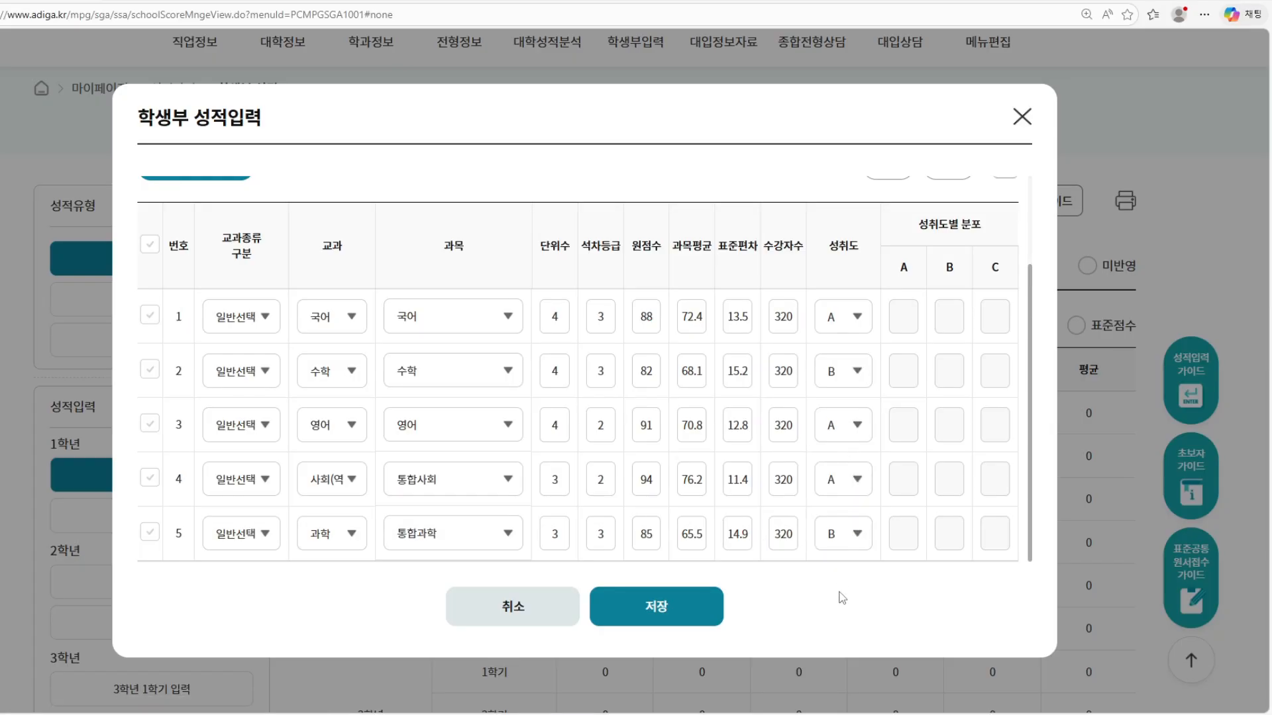
Review the entered subject rows and save the 1학년 1학기 grades
{"action": "scroll", "coordinate": [802, 537], "scroll_direction": "up", "scroll_amount": 2}
{"action": "scroll", "coordinate": [814, 523], "scroll_direction": "up", "scroll_amount": 1}
{"action": "scroll", "coordinate": [813, 527], "scroll_direction": "down", "scroll_amount": 3}
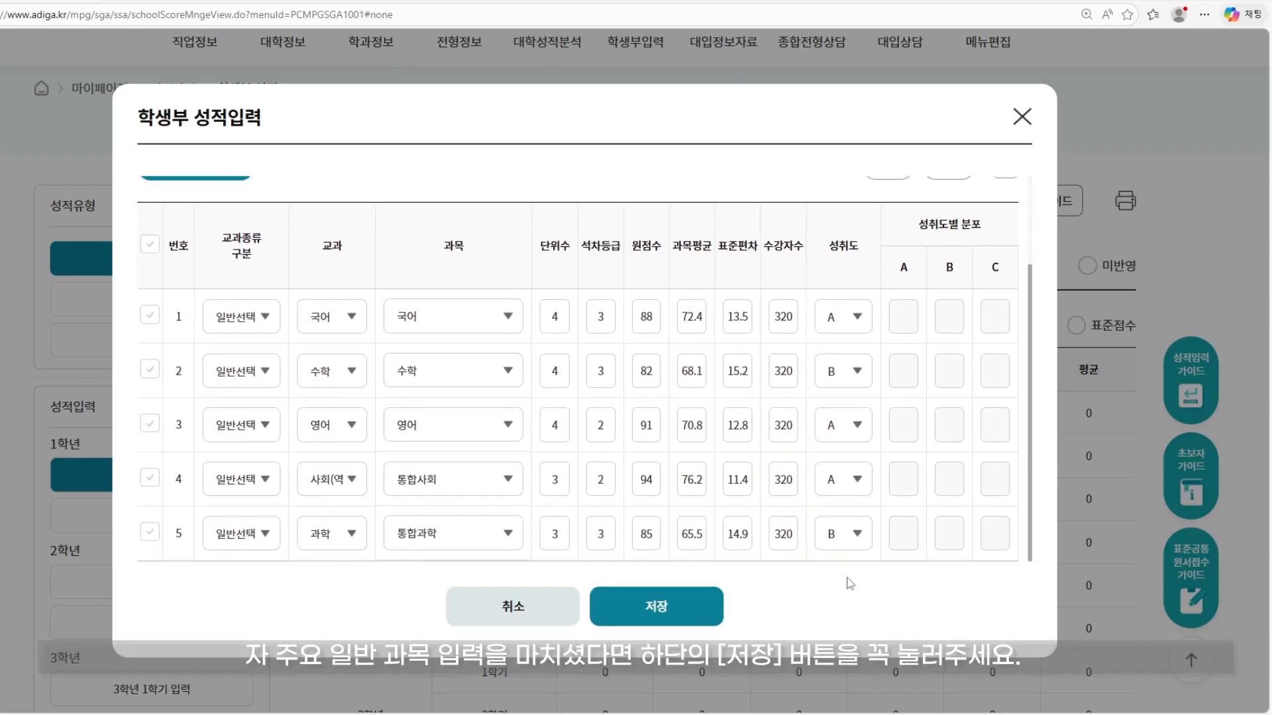
{"action": "left_click", "coordinate": [677, 612]}
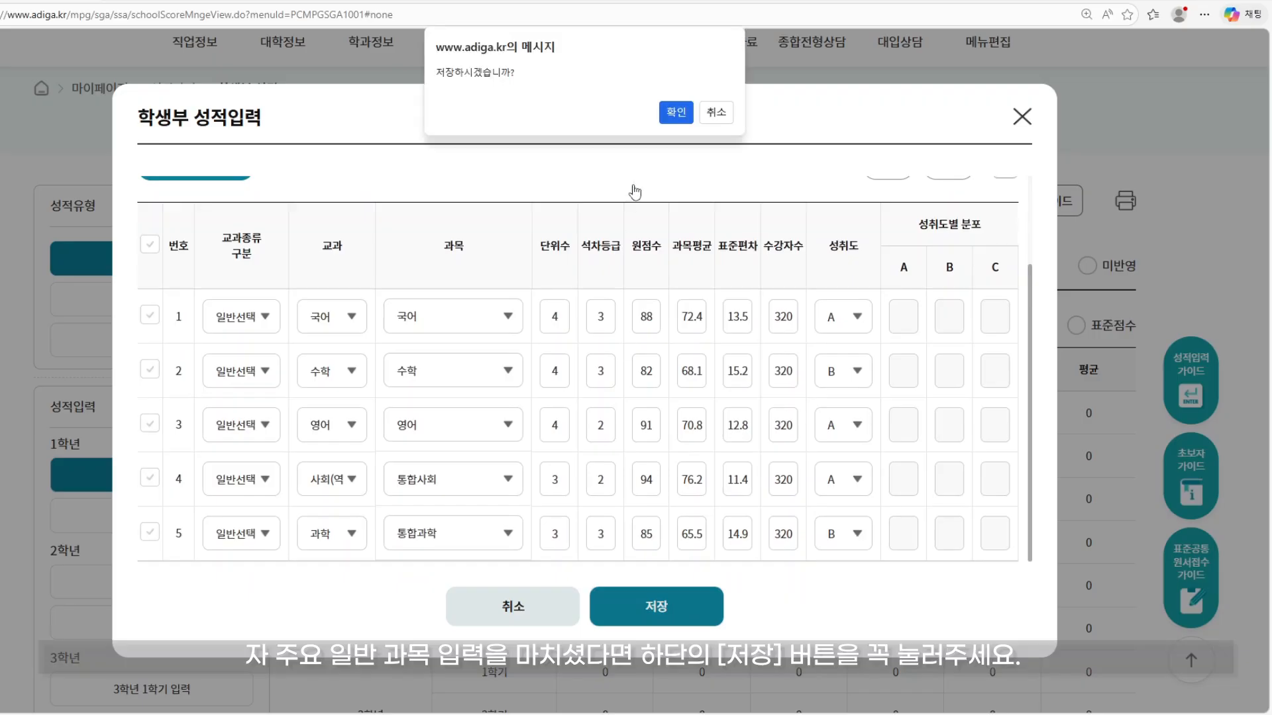
{"action": "left_click", "coordinate": [676, 113]}
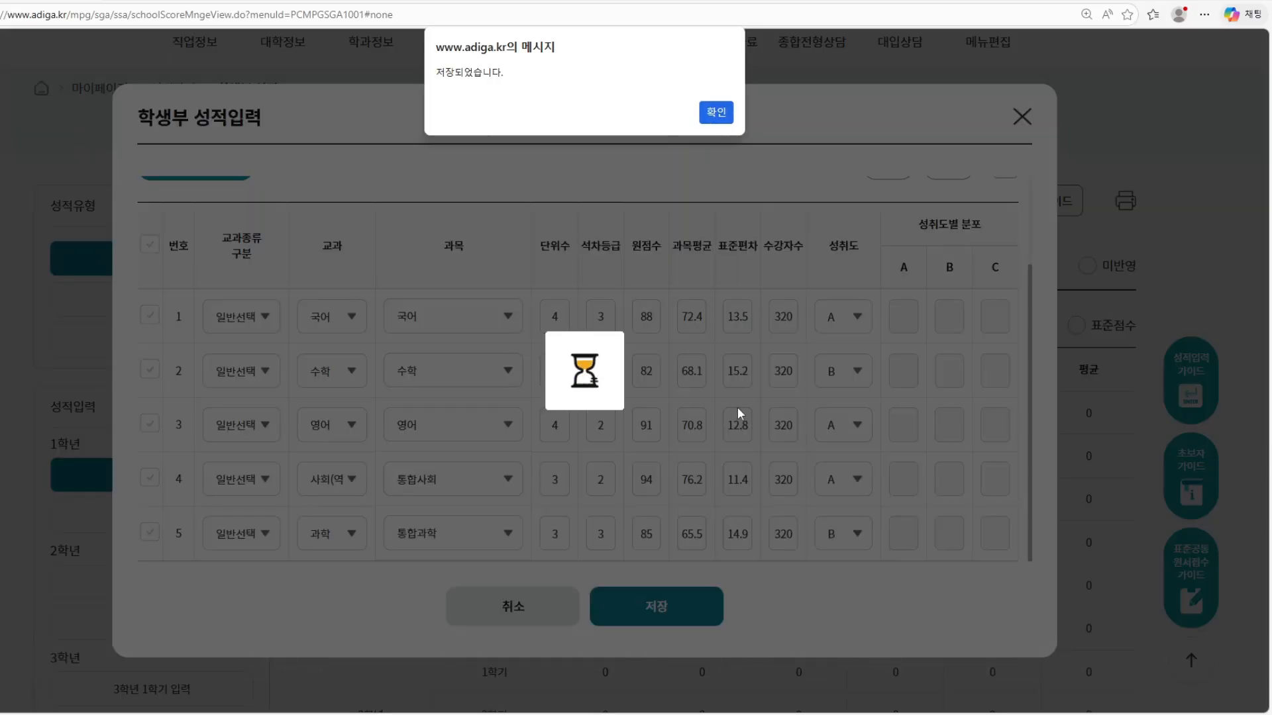
Dismiss the save notice and check how the 1학년 1학기 grades are reflected in the 주요교과 분석 table
{"action": "left_click", "coordinate": [719, 114]}
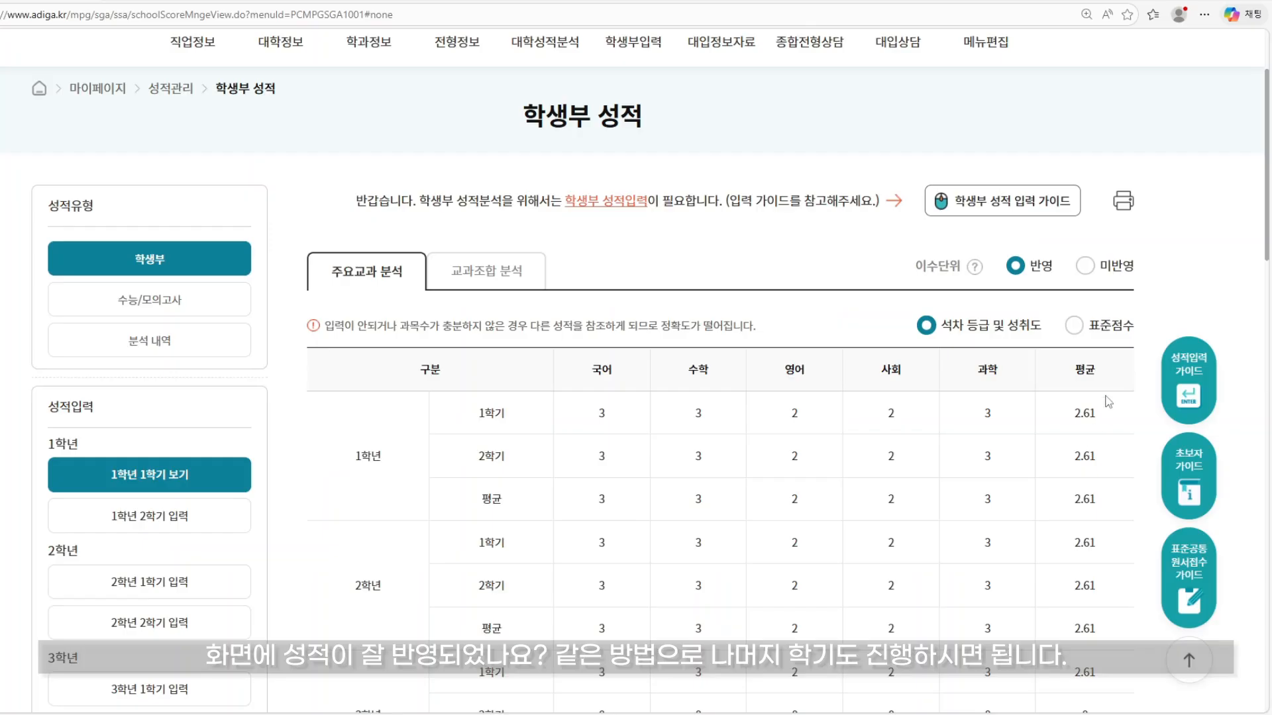
{"action": "scroll", "coordinate": [1111, 402], "scroll_direction": "down", "scroll_amount": 3}
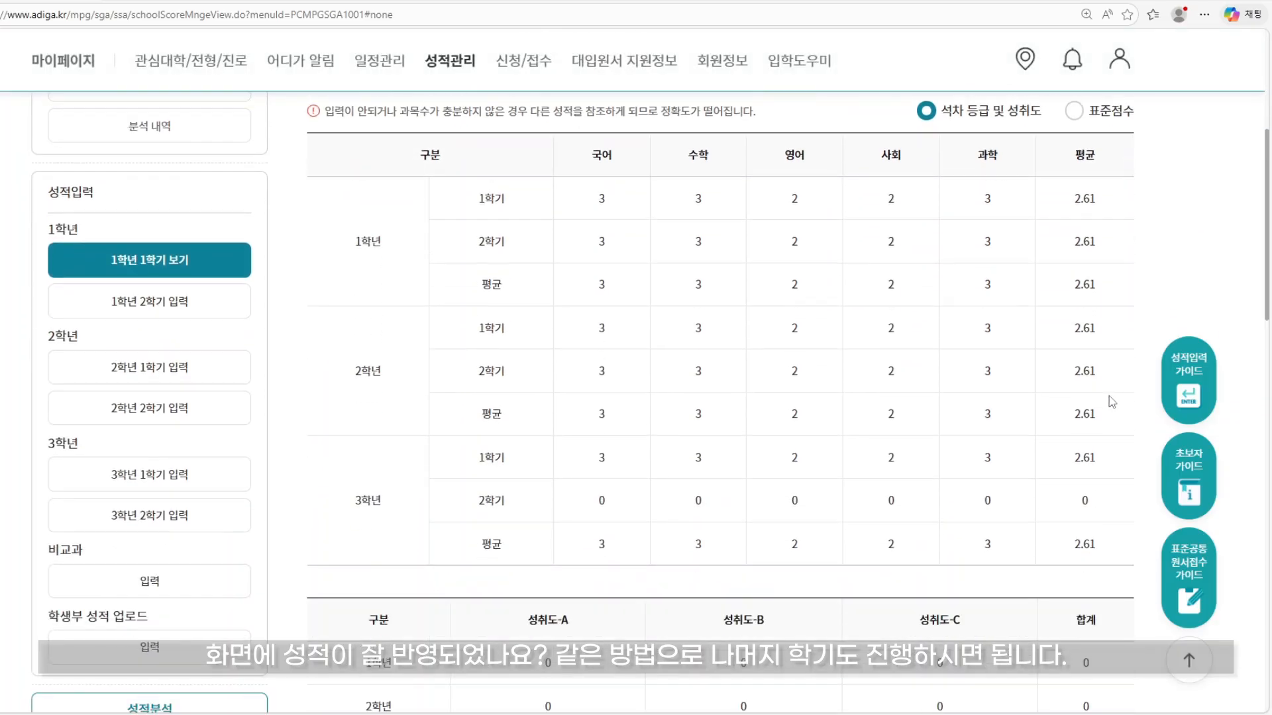
{"action": "scroll", "coordinate": [1112, 402], "scroll_direction": "up", "scroll_amount": 3}
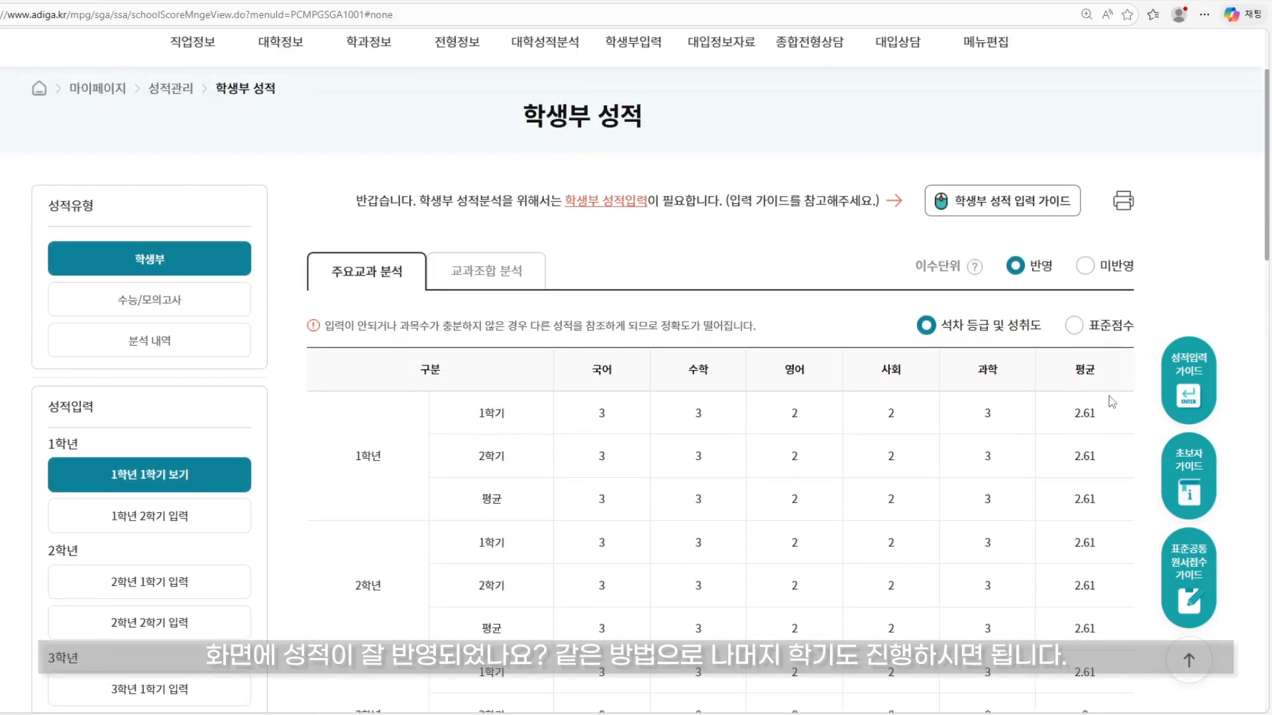
Open the 1학년 2학기 grade entry form, review its filled subject rows and save them
{"action": "left_click", "coordinate": [177, 520]}
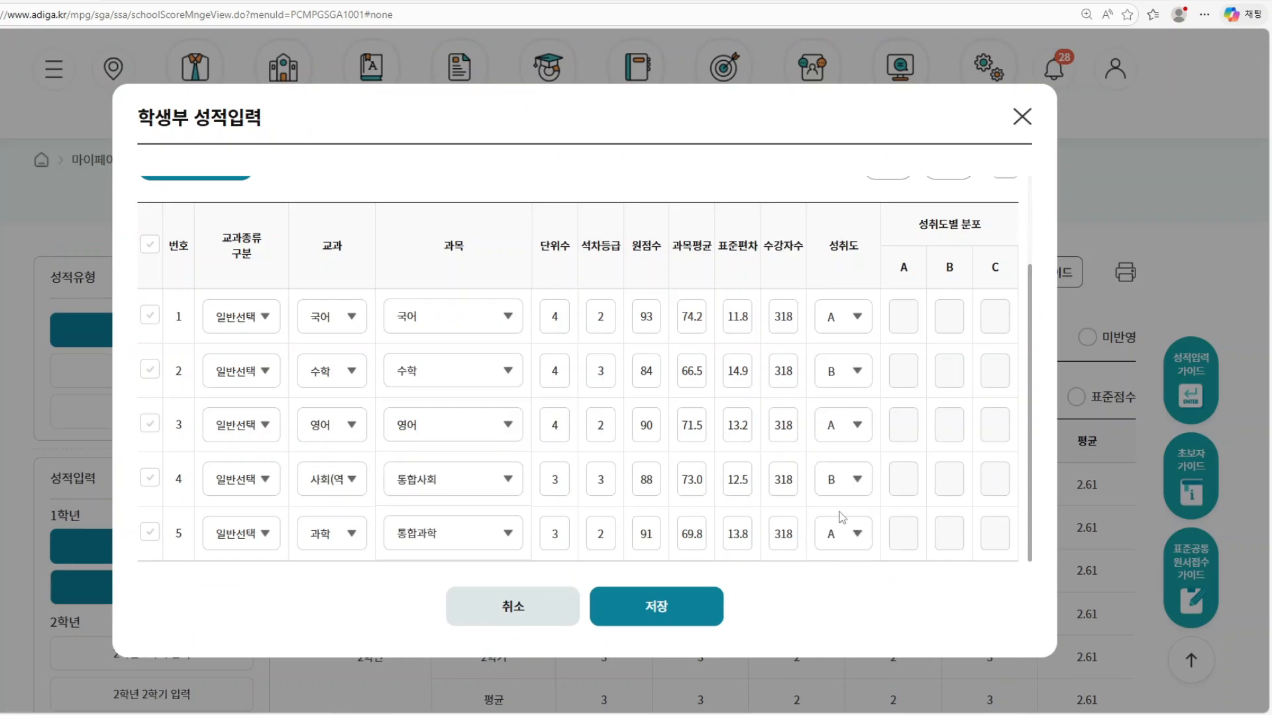
{"action": "scroll", "coordinate": [851, 468], "scroll_direction": "up", "scroll_amount": 3}
{"action": "scroll", "coordinate": [855, 465], "scroll_direction": "down", "scroll_amount": 3}
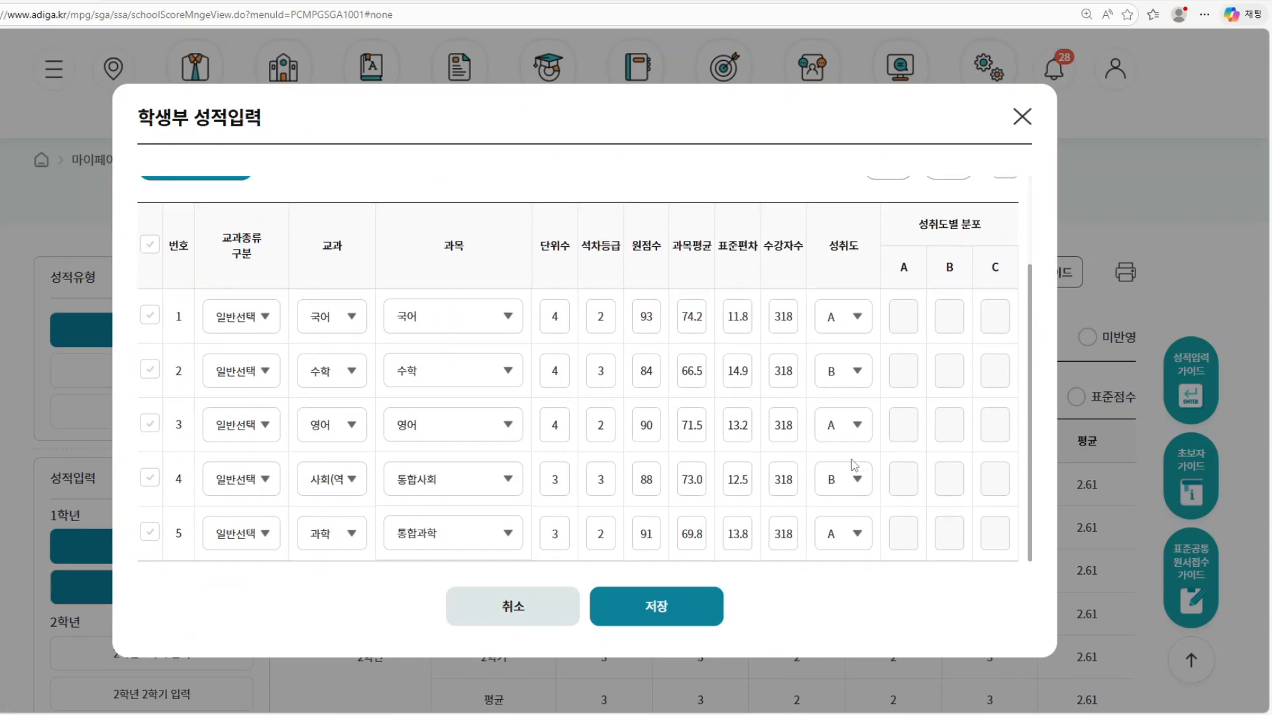
{"action": "left_click", "coordinate": [682, 615]}
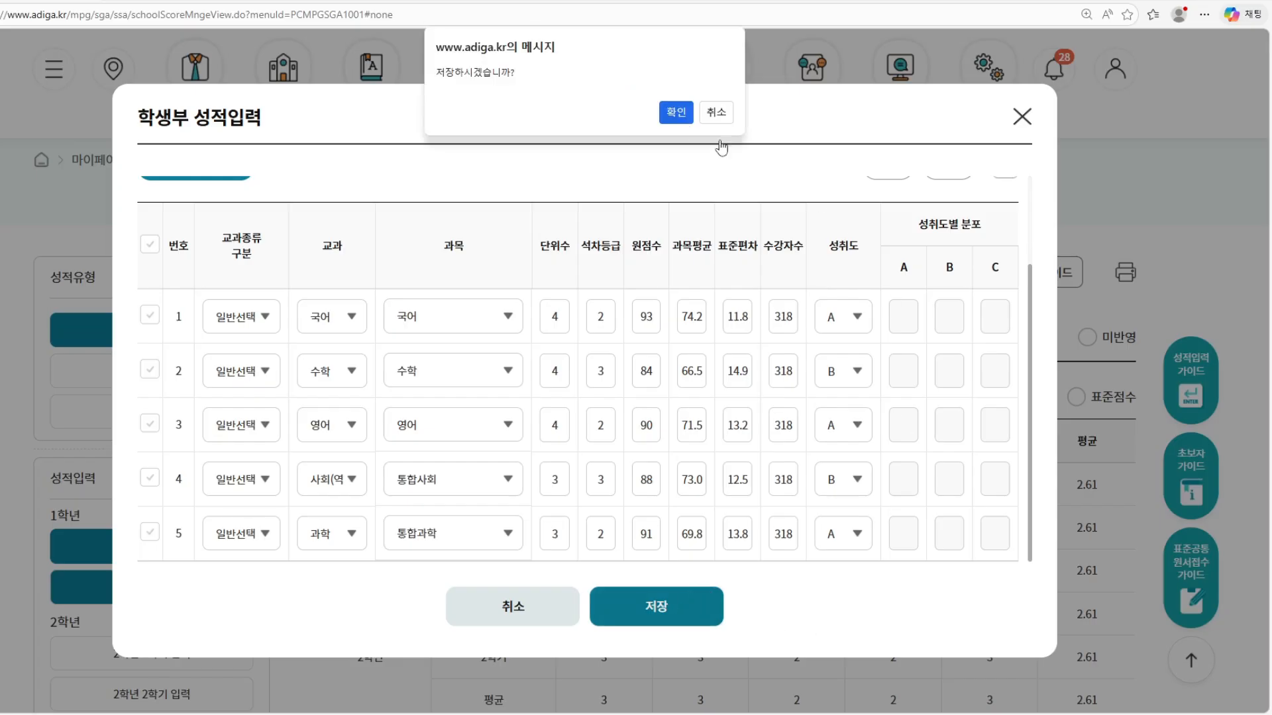
{"action": "key", "text": "Return"}
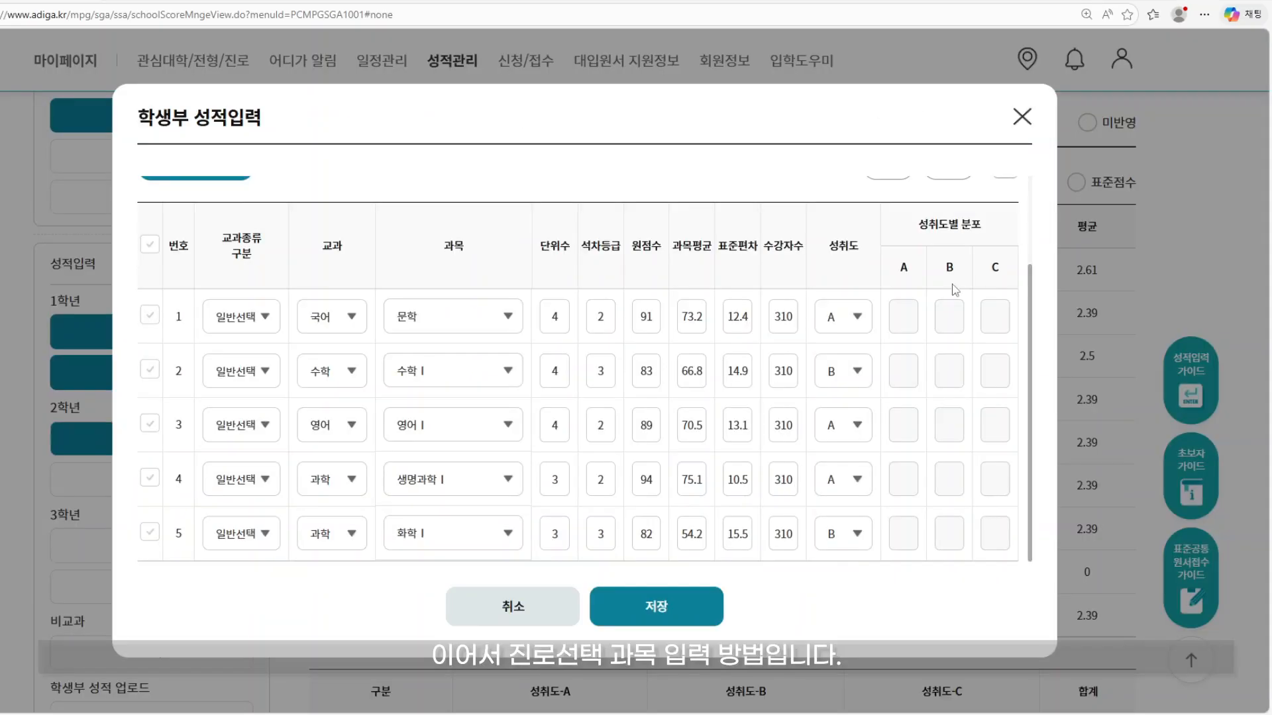
Add a sixth subject row to the 2학년 1학기 form and set its 교과종류구분 to 진로선택
{"action": "scroll", "coordinate": [990, 222], "scroll_direction": "up", "scroll_amount": 2}
{"action": "left_click", "coordinate": [1004, 240]}
{"action": "scroll", "coordinate": [594, 374], "scroll_direction": "down", "scroll_amount": 2}
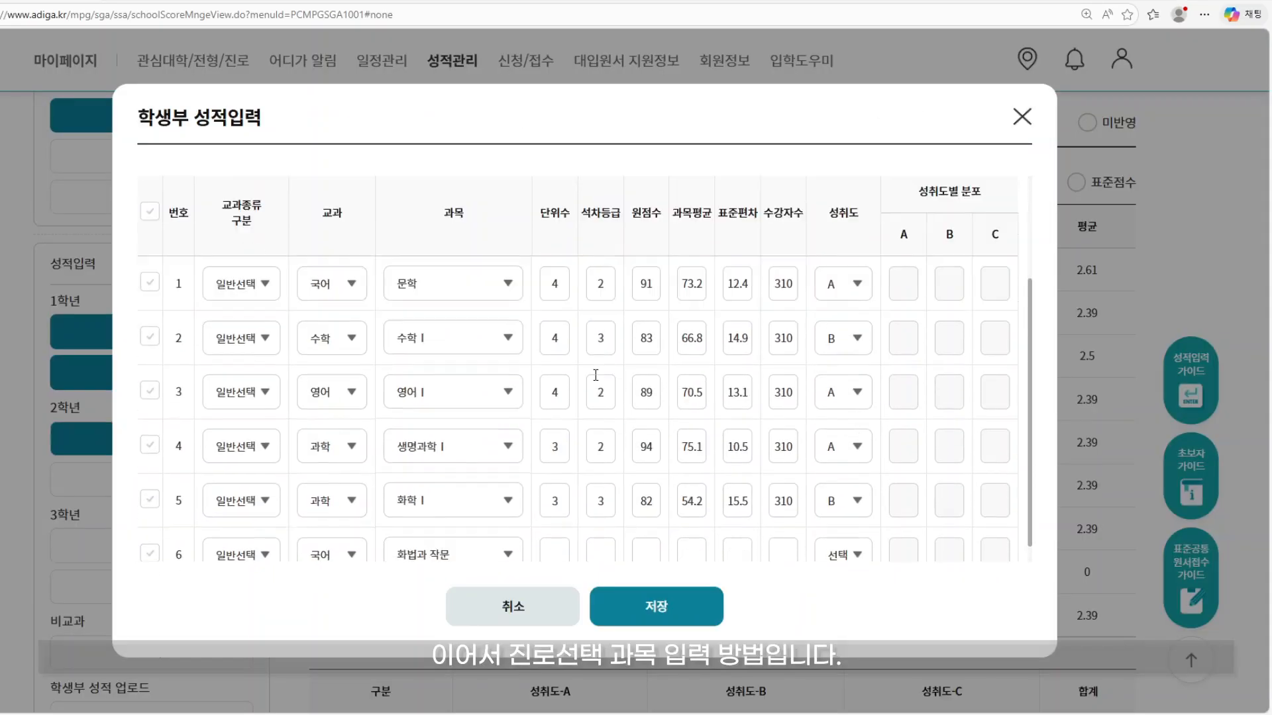
{"action": "left_click", "coordinate": [251, 543]}
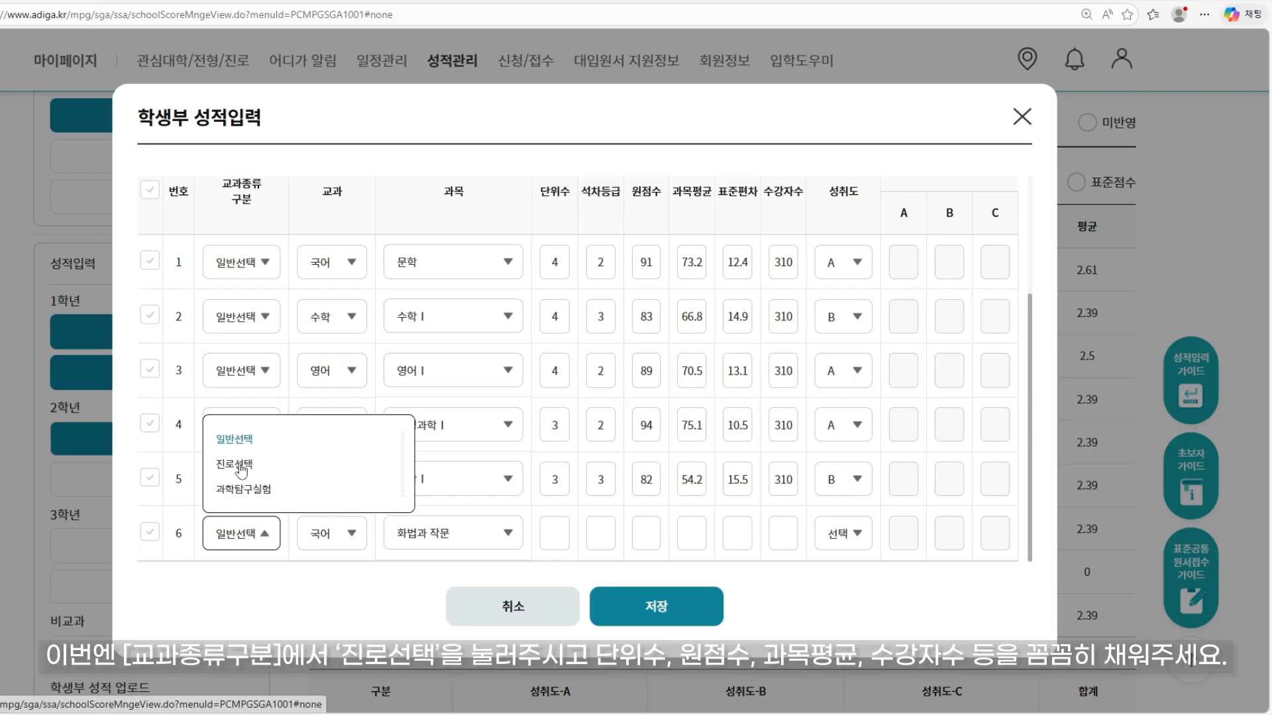
{"action": "left_click", "coordinate": [241, 471]}
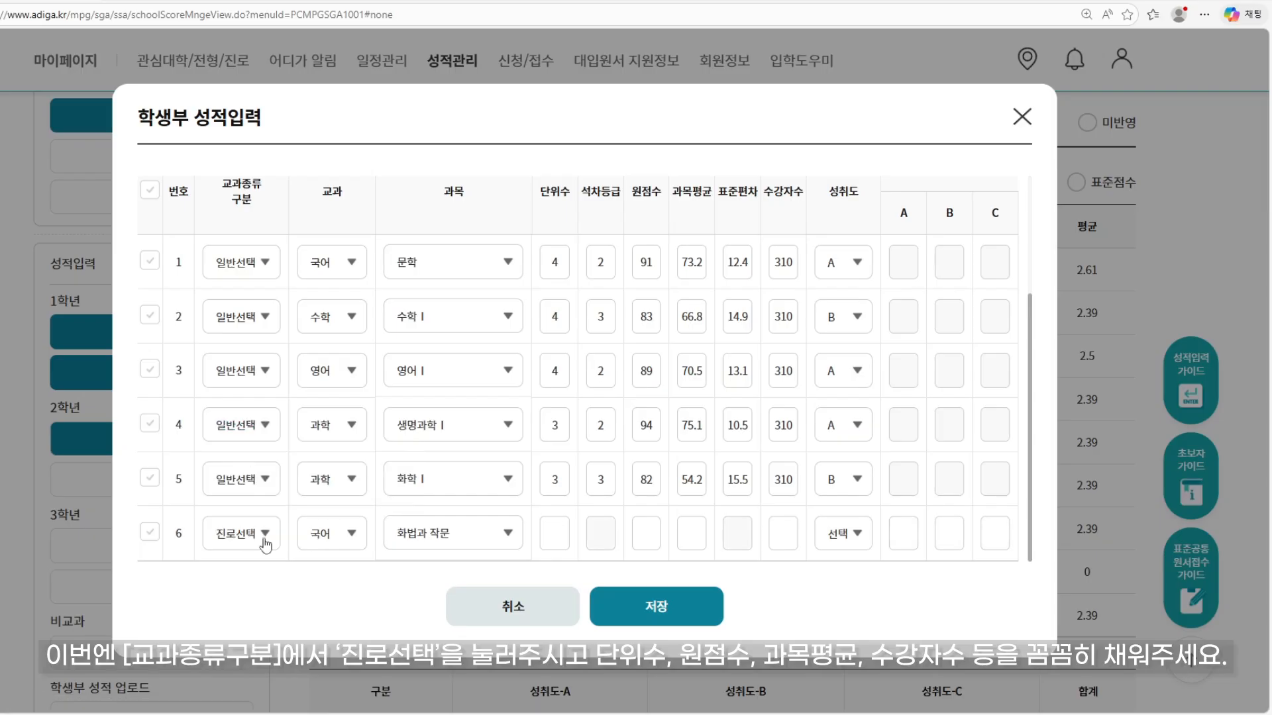
Set the sixth row's 교과 to 수학 and its 과목 to 기하
{"action": "left_click", "coordinate": [337, 544]}
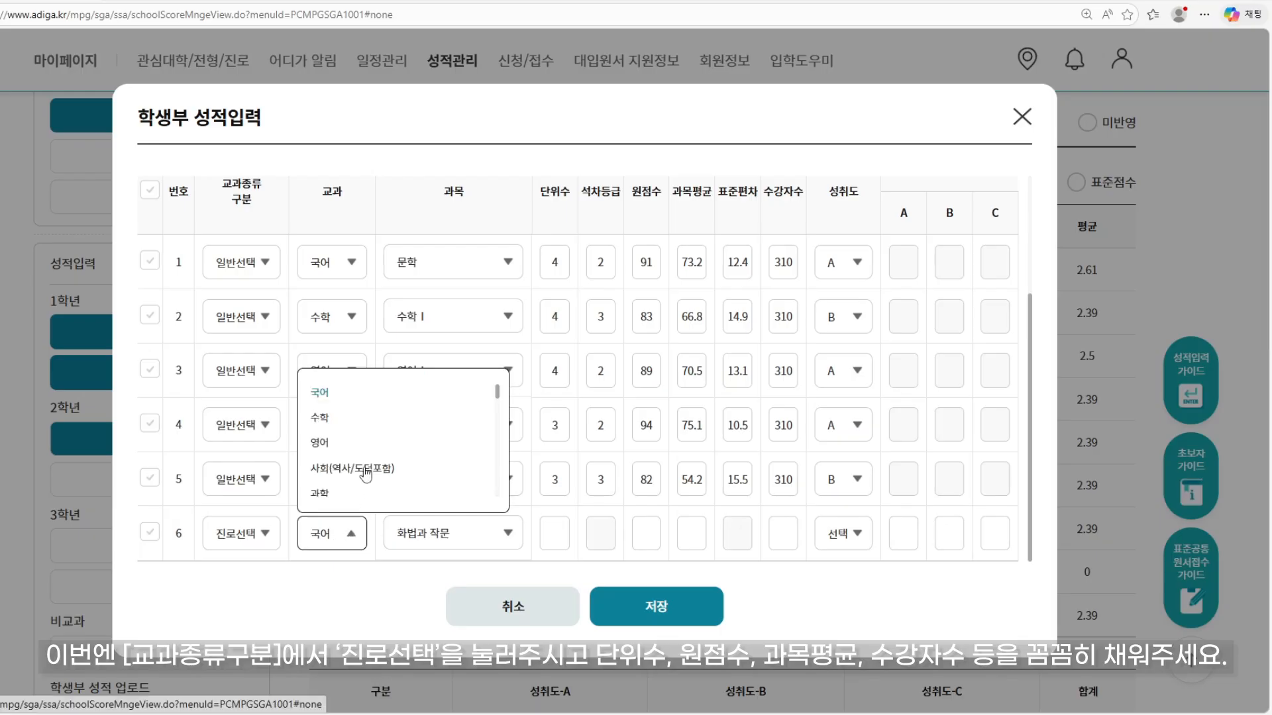
{"action": "scroll", "coordinate": [367, 474], "scroll_direction": "down", "scroll_amount": 1}
{"action": "scroll", "coordinate": [365, 474], "scroll_direction": "up", "scroll_amount": 1}
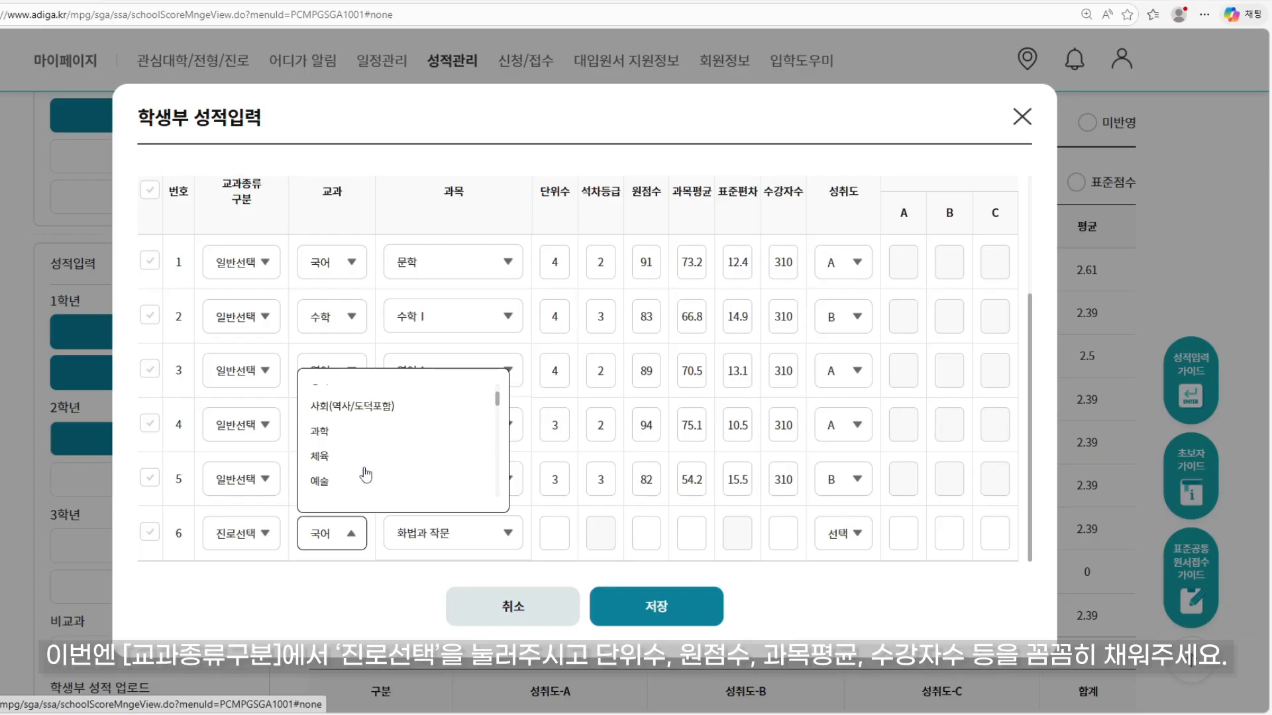
{"action": "left_click", "coordinate": [342, 426]}
{"action": "left_click", "coordinate": [472, 537]}
{"action": "scroll", "coordinate": [473, 466], "scroll_direction": "down", "scroll_amount": 2}
{"action": "scroll", "coordinate": [473, 467], "scroll_direction": "up", "scroll_amount": 1}
{"action": "left_click", "coordinate": [437, 474]}
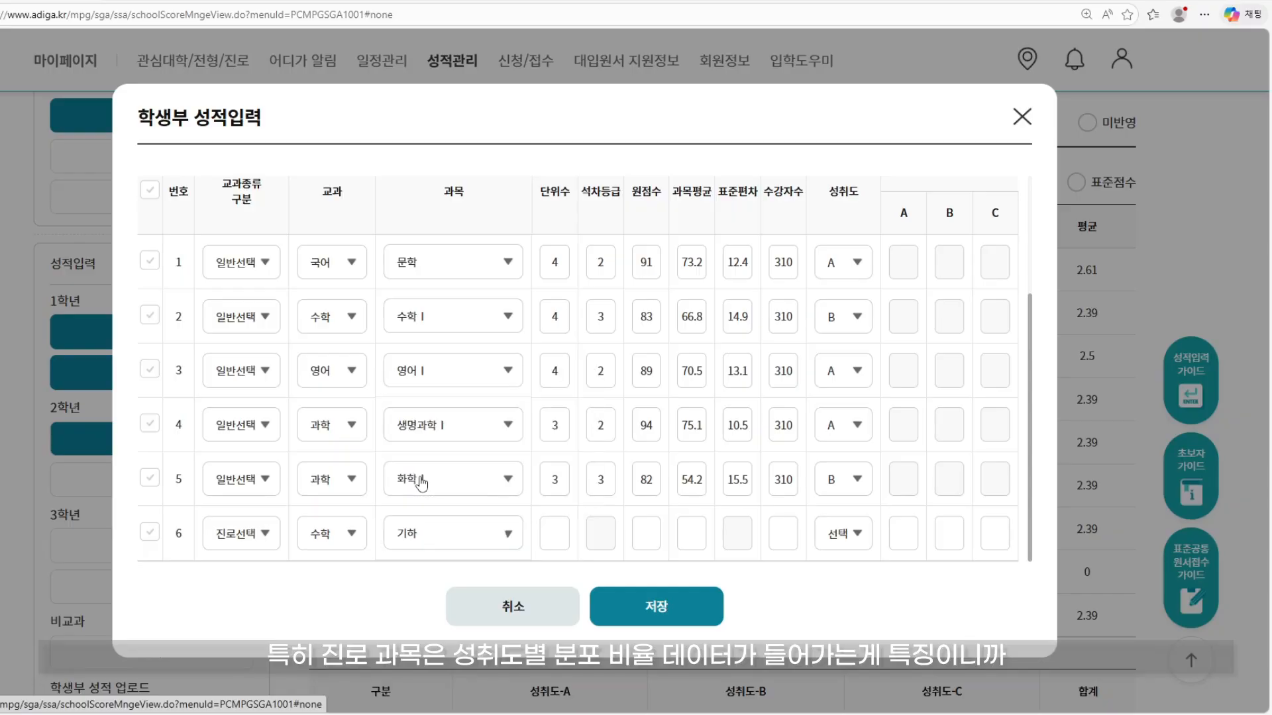
Fill the 기하 row with 단위수 2, 원점수 88, 과목평균 70.2, 수강자수 120 and 성취도 A
{"action": "left_click", "coordinate": [559, 535]}
{"action": "type", "text": "2"}
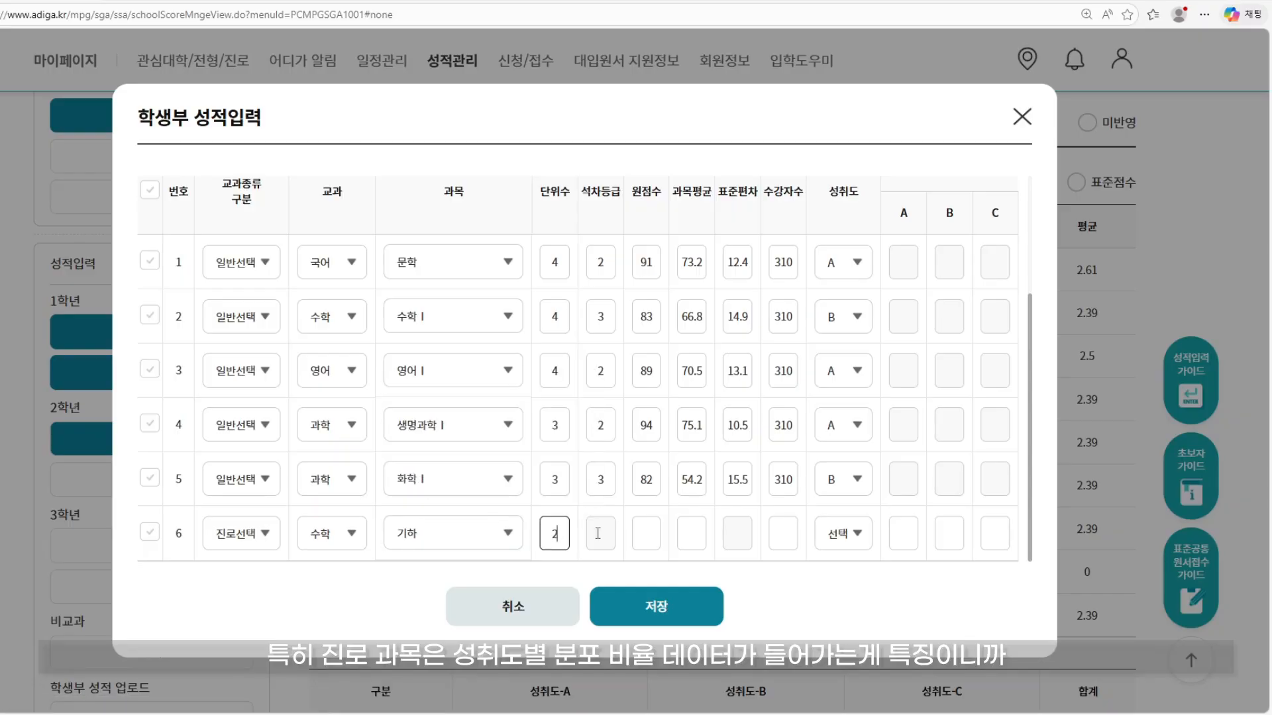
{"action": "left_click", "coordinate": [639, 532]}
{"action": "type", "text": "88"}
{"action": "key", "text": "Tab"}
{"action": "type", "text": "70.2"}
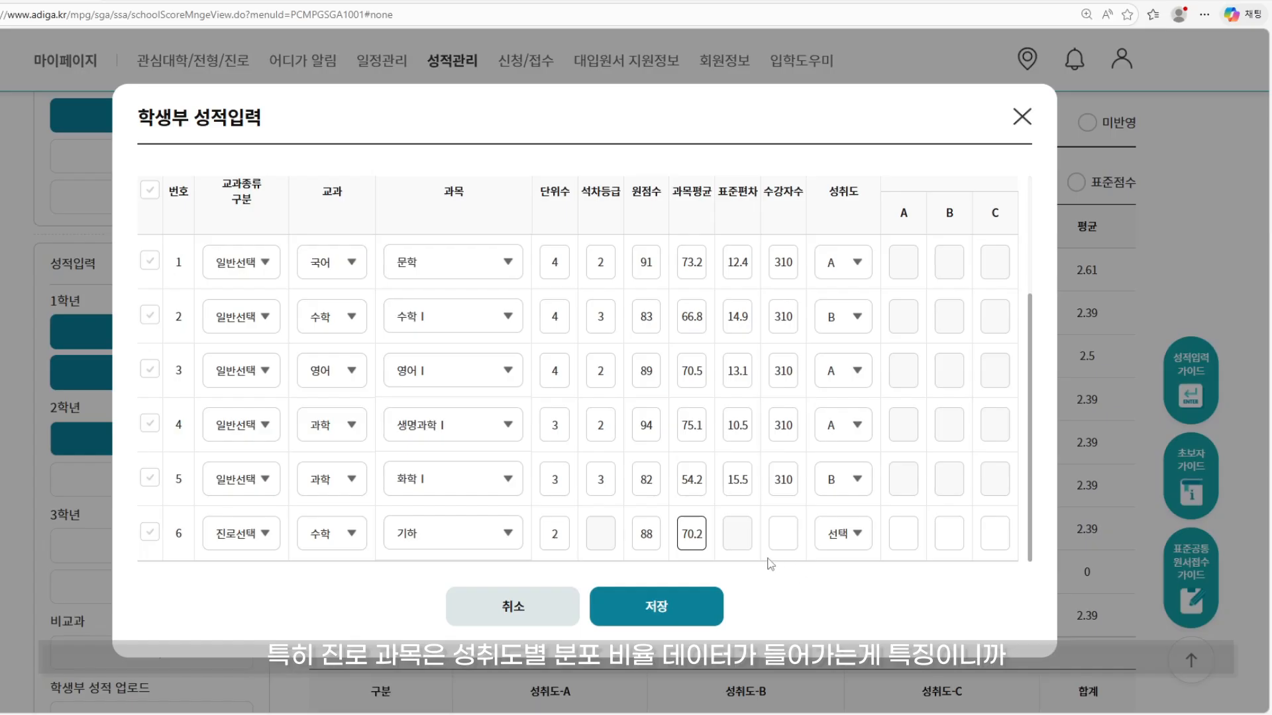
{"action": "left_click", "coordinate": [784, 535]}
{"action": "type", "text": "130"}
{"action": "left_click", "coordinate": [843, 547]}
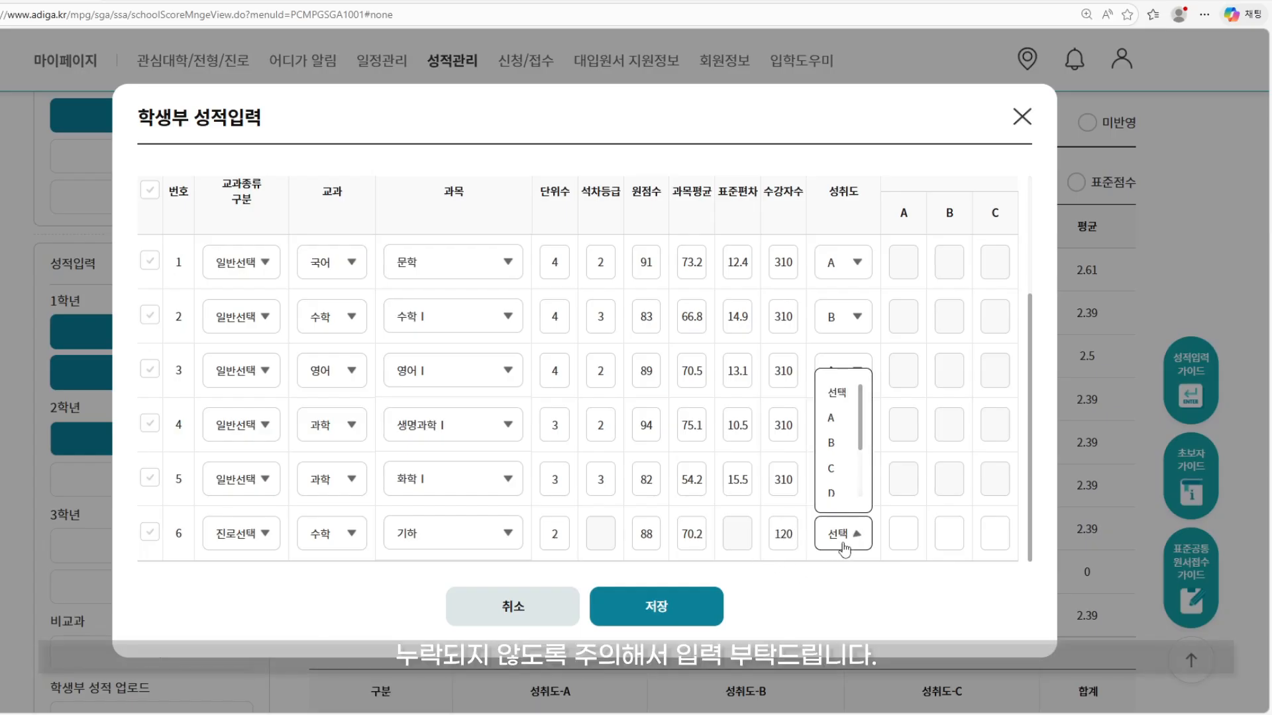
{"action": "left_click", "coordinate": [832, 423]}
Enter the 기하 row's 성취도별 분포 as A 25.5, B 44.5 and C 30.0
{"action": "left_click", "coordinate": [901, 533]}
{"action": "type", "text": "25.5"}
{"action": "left_click", "coordinate": [959, 538]}
{"action": "type", "text": "44.5"}
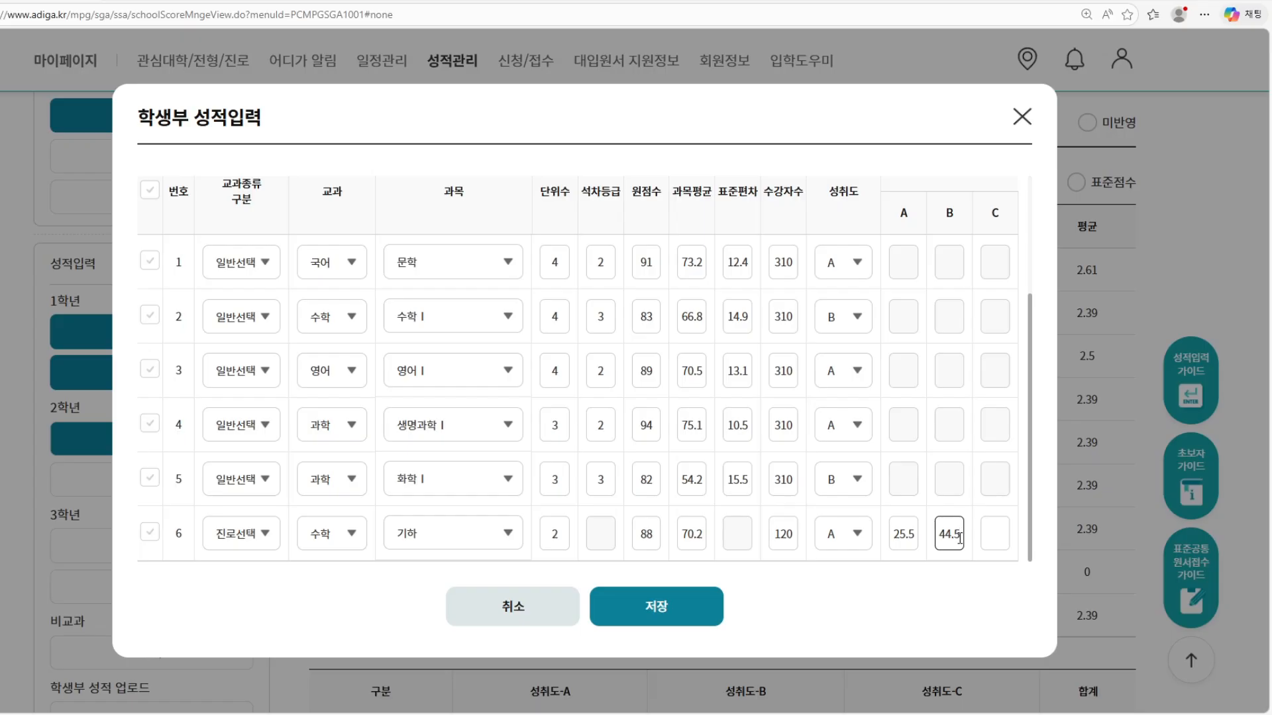
{"action": "left_click", "coordinate": [993, 538]}
{"action": "type", "text": "30.0"}
Save the 2학년 1학기 grades and accept the confirmation messages
{"action": "left_click", "coordinate": [894, 602]}
{"action": "left_click", "coordinate": [652, 610]}
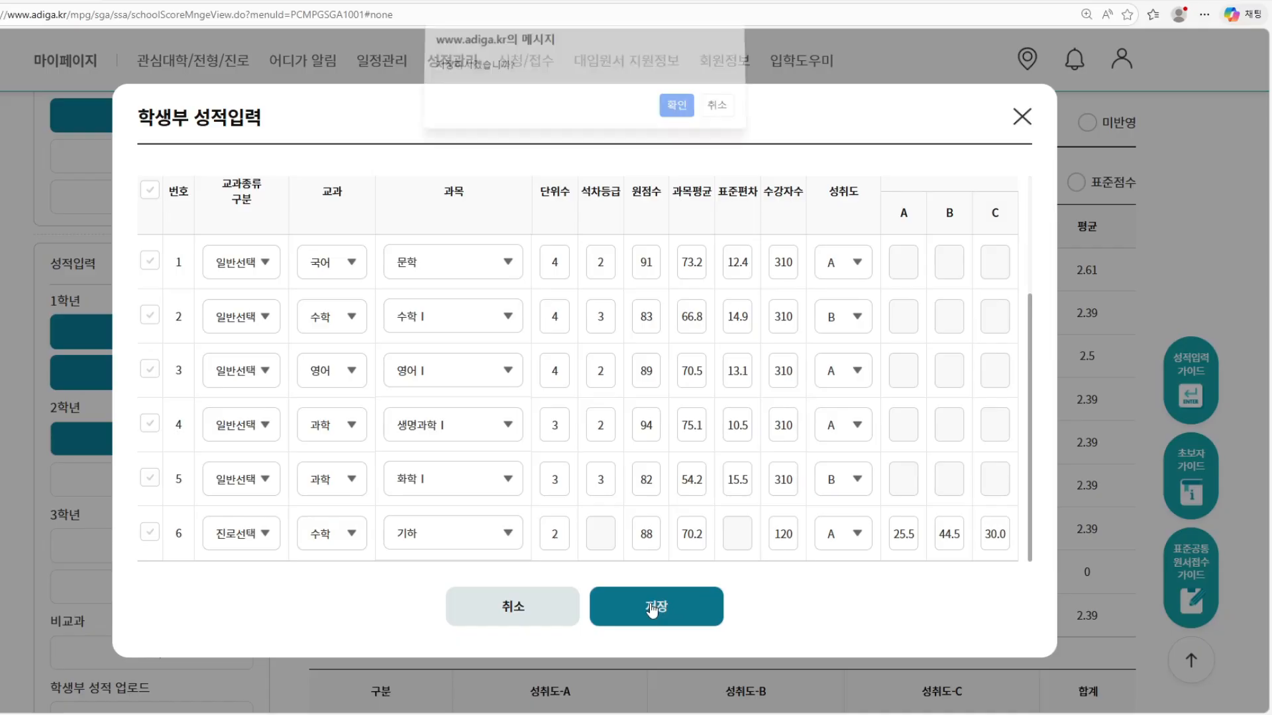
{"action": "left_click", "coordinate": [680, 119]}
{"action": "left_click", "coordinate": [709, 108]}
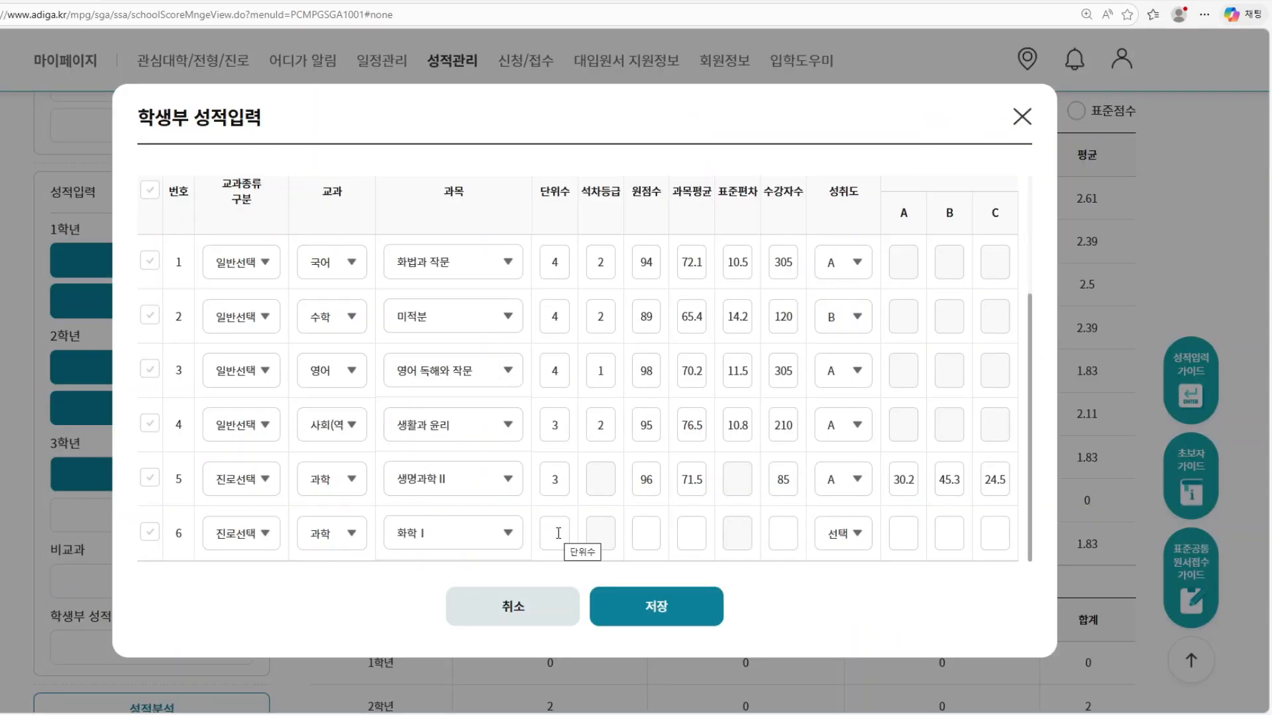
Fill the 화학Ⅰ row of the 3학년 1학기 form with 단위수 3, 원점수 84, 과목평균 68.2, 수강자수 60 and 성취도 B
{"action": "left_click", "coordinate": [647, 534]}
{"action": "type", "text": "84"}
{"action": "left_click", "coordinate": [782, 534]}
{"action": "type", "text": "60"}
{"action": "left_click", "coordinate": [851, 534]}
{"action": "left_click", "coordinate": [852, 453]}
Enter the 화학Ⅰ row's 성취도별 분포 as A 20.5, B 50.0 and C 29.5, and save the 3학년 1학기 grades
{"action": "left_click", "coordinate": [903, 535]}
{"action": "type", "text": "20.5"}
{"action": "left_click", "coordinate": [948, 532]}
{"action": "type", "text": "50.0"}
{"action": "left_click", "coordinate": [993, 533]}
{"action": "type", "text": "29.5"}
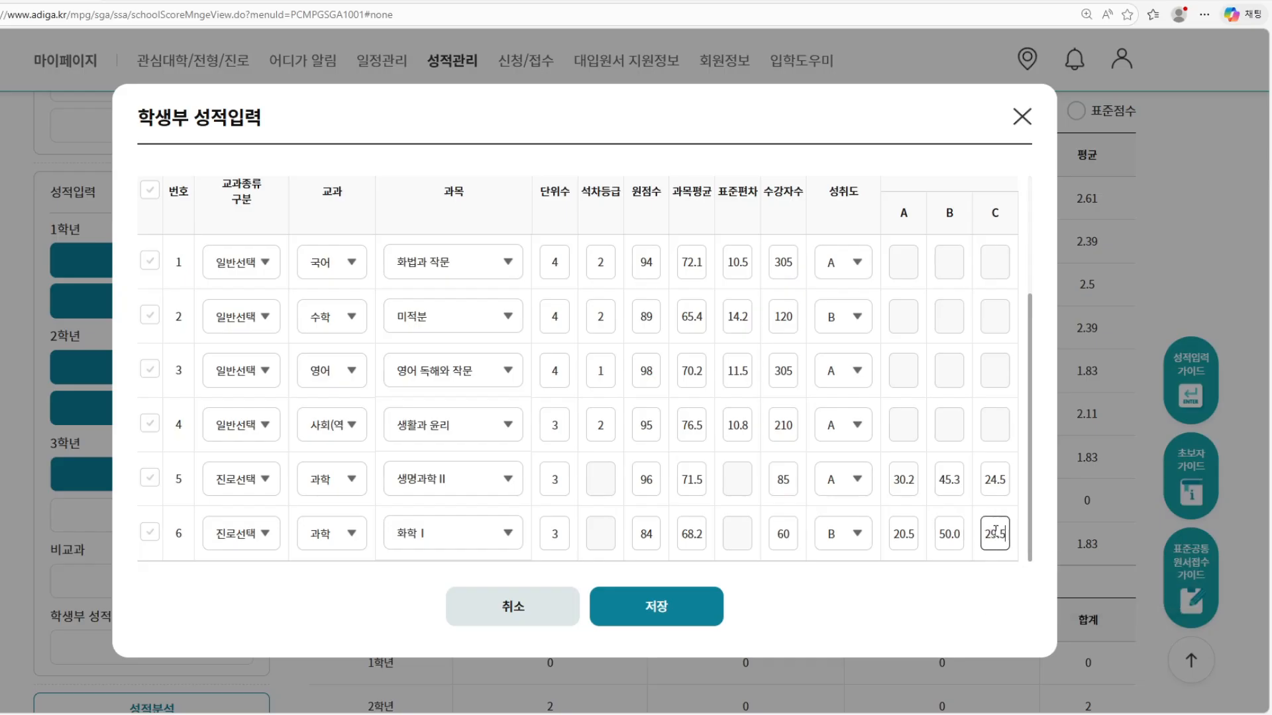
{"action": "left_click", "coordinate": [691, 614]}
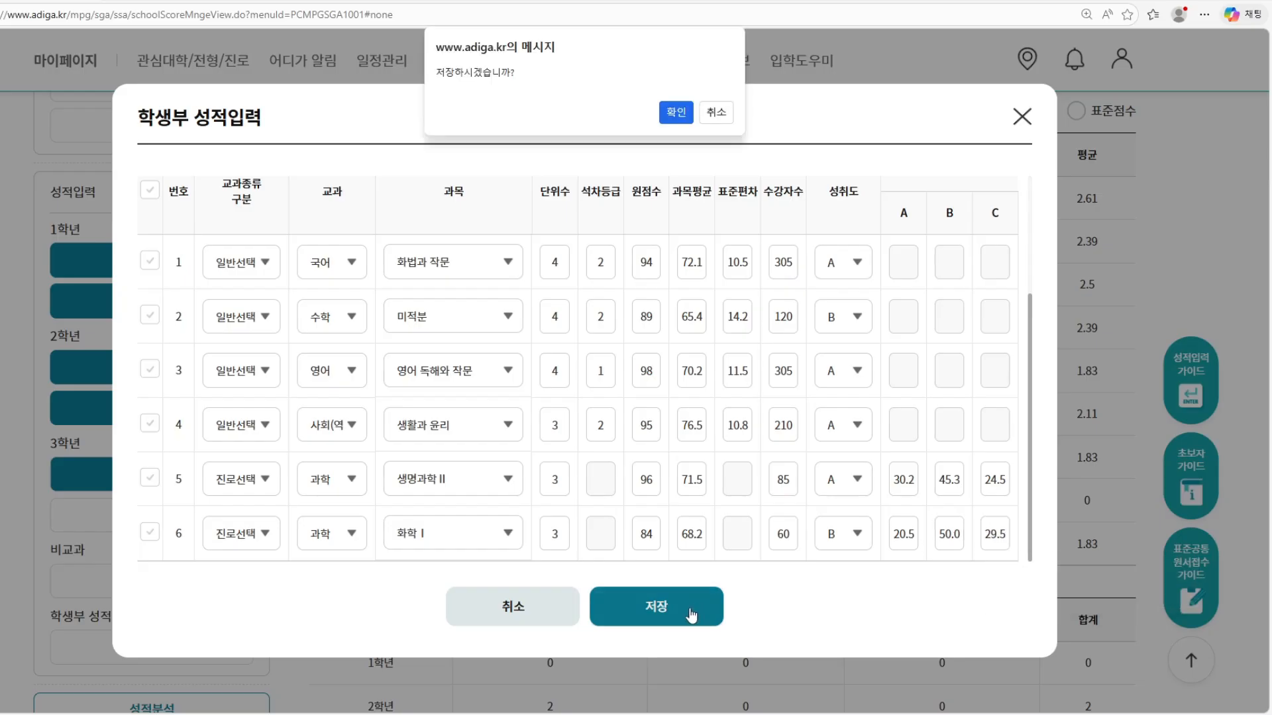
{"action": "left_click", "coordinate": [671, 112]}
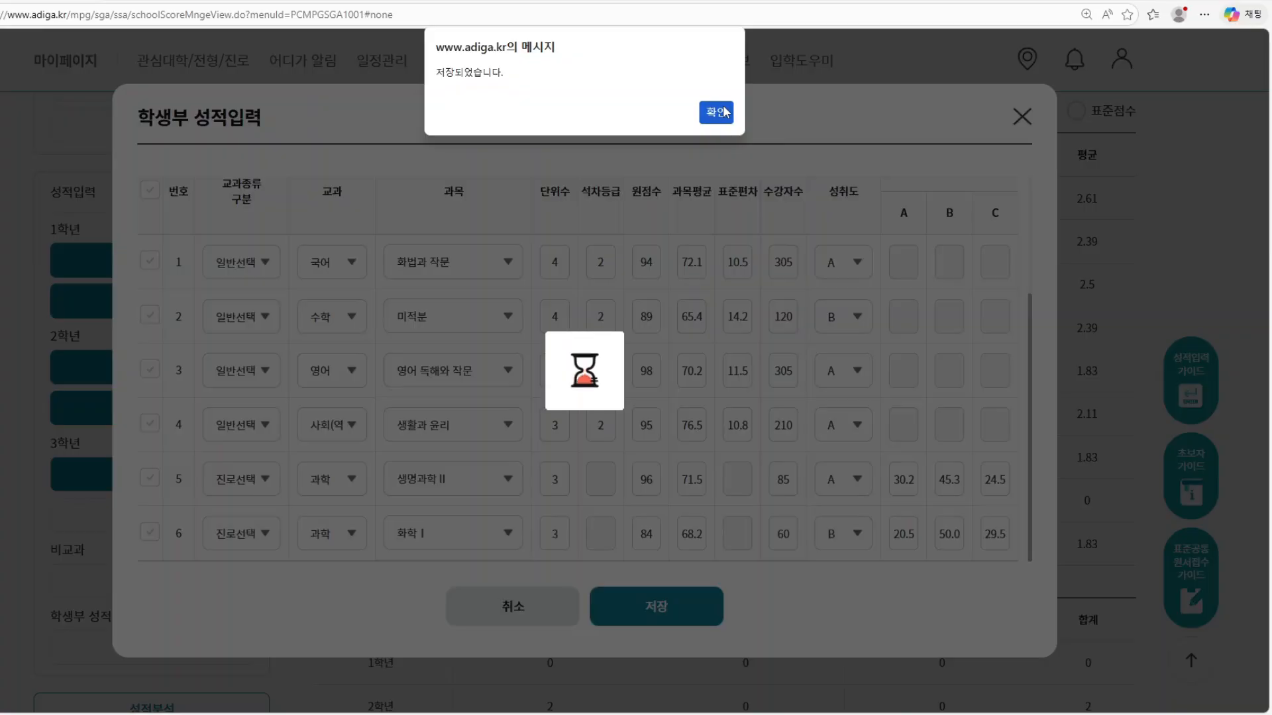